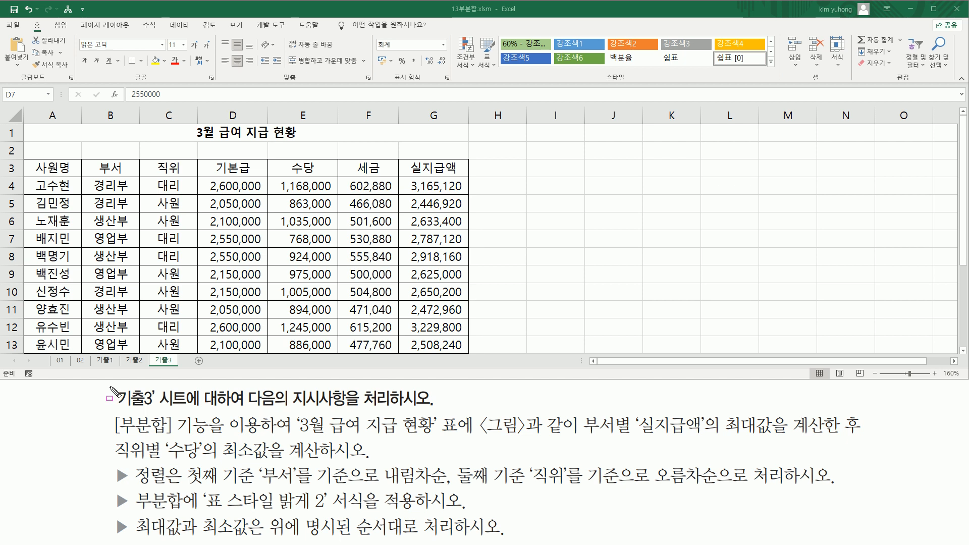
Step: Read the task instructions for the 기출3 sheet, covering the sort order, the subtotals and their processing order
{"action": "left_click_drag", "start_coordinate": [110, 386], "coordinate": [193, 412]}
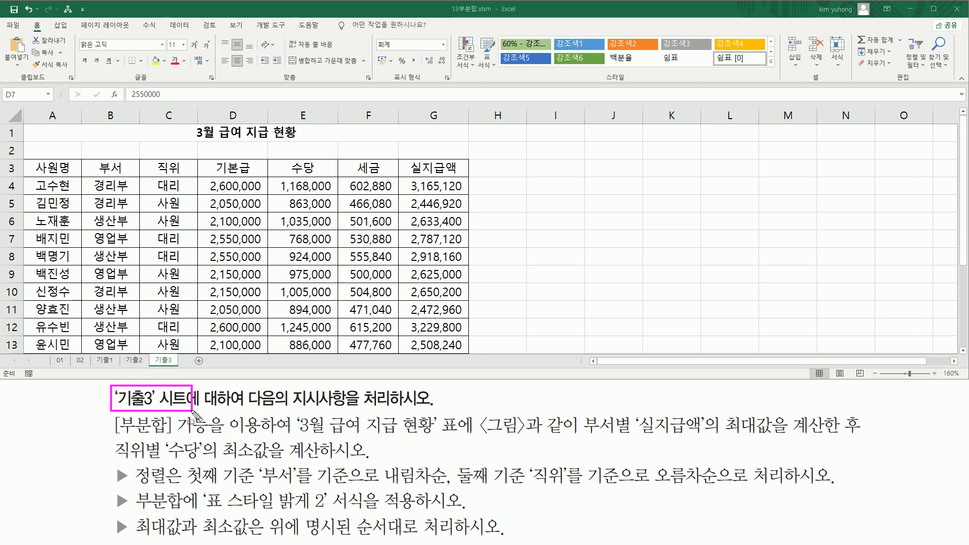
{"action": "left_click_drag", "start_coordinate": [149, 354], "coordinate": [179, 366]}
{"action": "mouse_move", "coordinate": [29, 158]}
{"action": "left_mouse_down"}
{"action": "mouse_move", "coordinate": [172, 242]}
{"action": "mouse_move", "coordinate": [441, 318]}
{"action": "mouse_move", "coordinate": [451, 342]}
{"action": "left_mouse_up"}
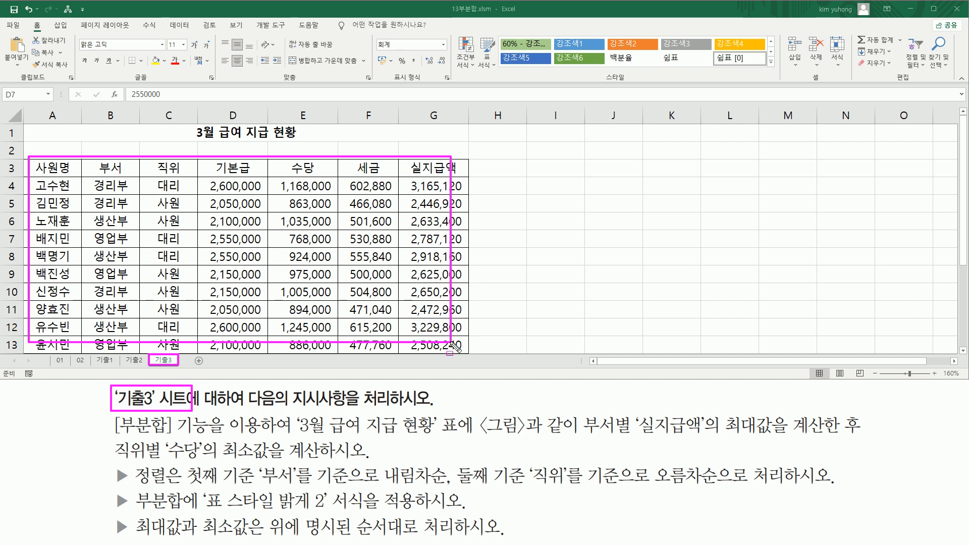
{"action": "left_click_drag", "start_coordinate": [247, 410], "coordinate": [427, 410]}
{"action": "key", "text": "Escape"}
{"action": "mouse_move", "coordinate": [112, 412]}
{"action": "left_mouse_down"}
{"action": "mouse_move", "coordinate": [126, 433]}
{"action": "mouse_move", "coordinate": [205, 437]}
{"action": "left_mouse_up"}
{"action": "left_click_drag", "start_coordinate": [299, 433], "coordinate": [436, 433]}
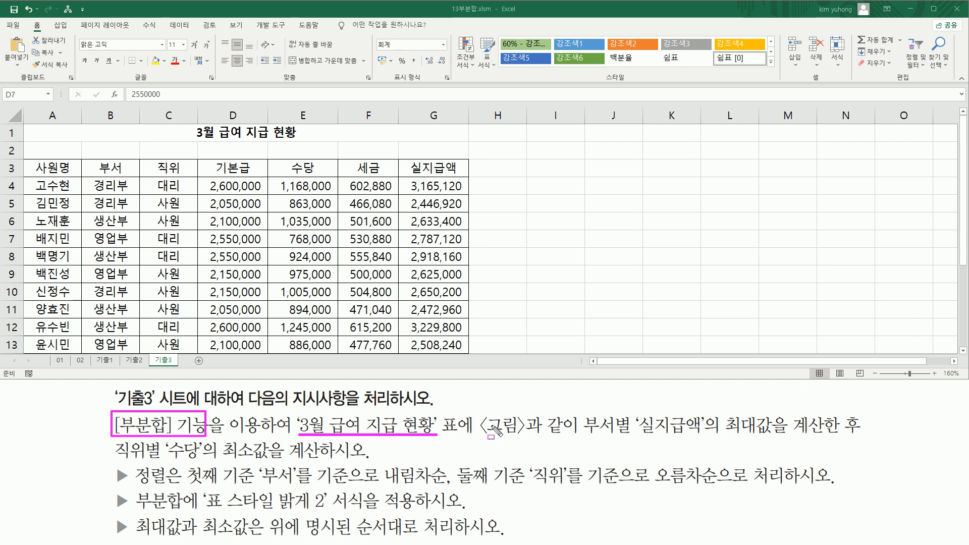
{"action": "mouse_move", "coordinate": [581, 408]}
{"action": "left_mouse_down"}
{"action": "mouse_move", "coordinate": [632, 448]}
{"action": "mouse_move", "coordinate": [725, 426]}
{"action": "mouse_move", "coordinate": [775, 439]}
{"action": "mouse_move", "coordinate": [866, 437]}
{"action": "left_mouse_up"}
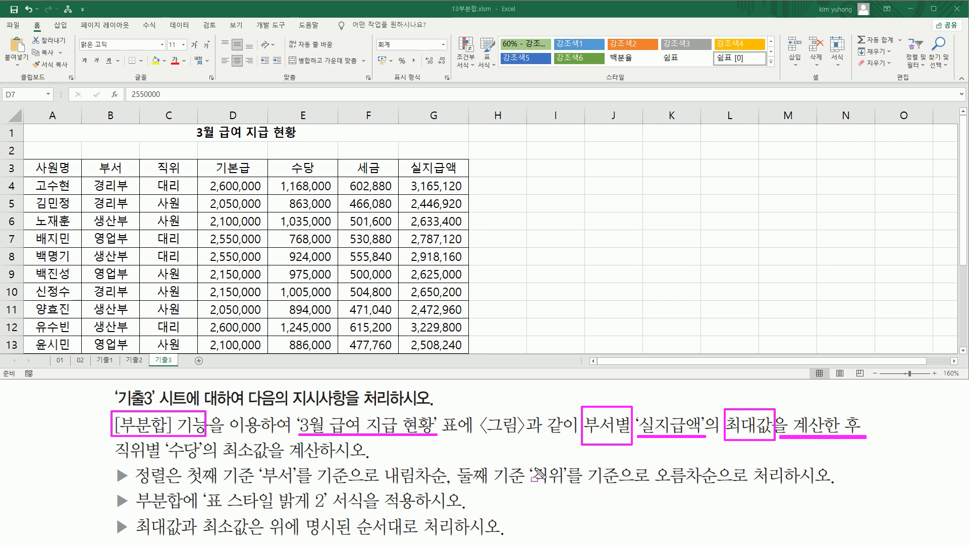
{"action": "mouse_move", "coordinate": [116, 456]}
{"action": "left_mouse_down"}
{"action": "mouse_move", "coordinate": [159, 455]}
{"action": "mouse_move", "coordinate": [159, 437]}
{"action": "mouse_move", "coordinate": [188, 456]}
{"action": "mouse_move", "coordinate": [222, 440]}
{"action": "mouse_move", "coordinate": [221, 457]}
{"action": "left_mouse_up"}
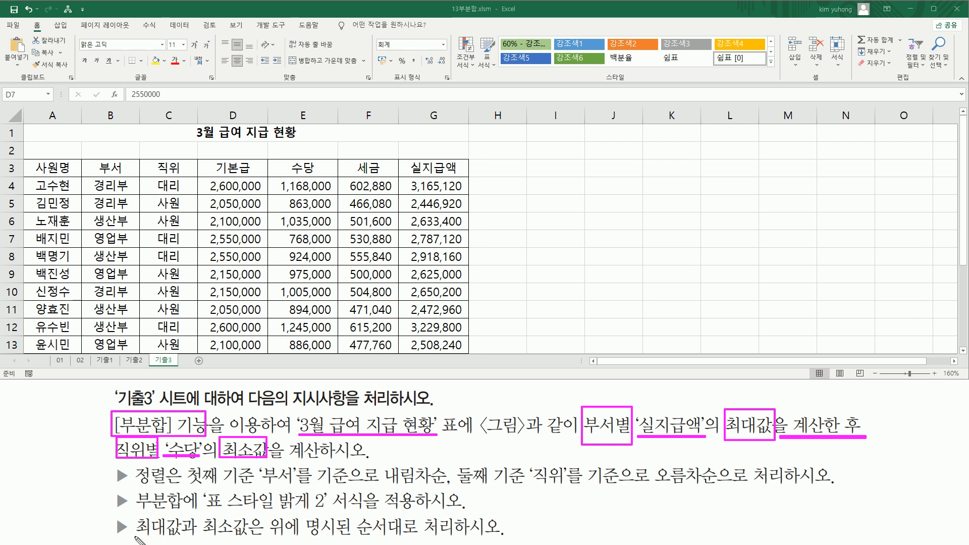
{"action": "mouse_move", "coordinate": [134, 538]}
{"action": "left_mouse_down"}
{"action": "mouse_move", "coordinate": [458, 520]}
{"action": "mouse_move", "coordinate": [459, 539]}
{"action": "left_mouse_up"}
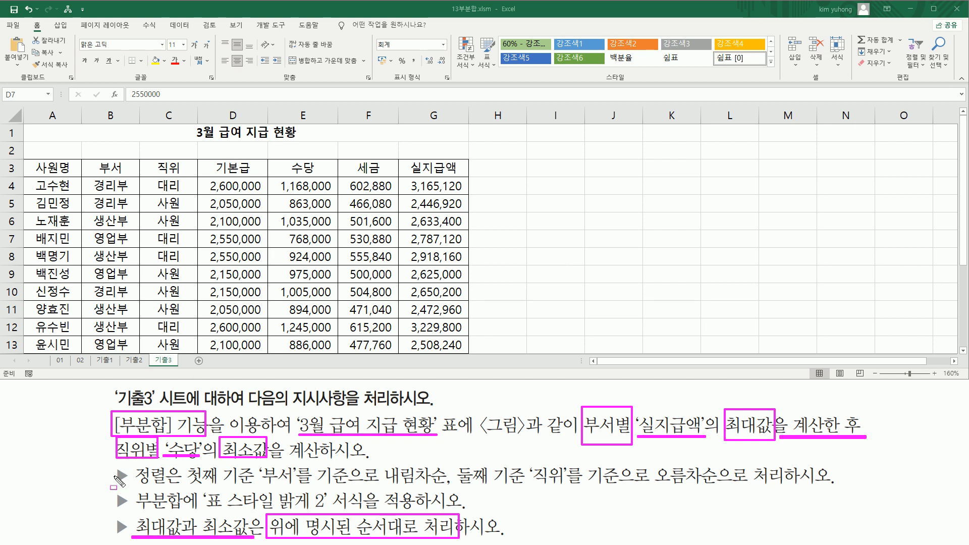
{"action": "left_click_drag", "start_coordinate": [114, 465], "coordinate": [114, 463]}
{"action": "mouse_move", "coordinate": [190, 489]}
{"action": "left_mouse_down"}
{"action": "mouse_move", "coordinate": [453, 489]}
{"action": "mouse_move", "coordinate": [459, 464]}
{"action": "mouse_move", "coordinate": [484, 482]}
{"action": "mouse_move", "coordinate": [717, 488]}
{"action": "left_mouse_up"}
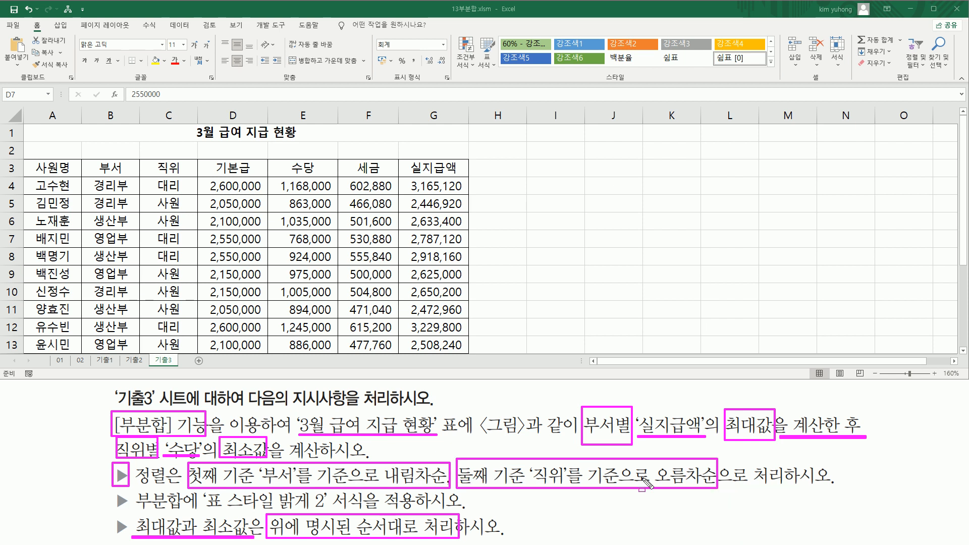
{"action": "key", "text": "Escape"}
Step: Start a sort of the 3월 급여 지급 현황 table with 부서 in descending order (내림차순) as the first key
{"action": "left_click", "coordinate": [231, 233]}
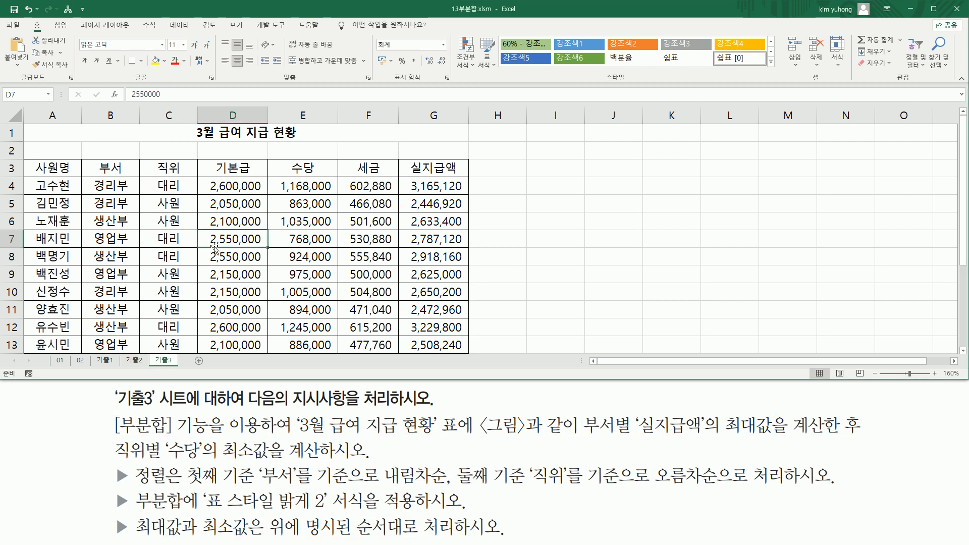
{"action": "left_click", "coordinate": [344, 227]}
{"action": "left_click", "coordinate": [270, 193]}
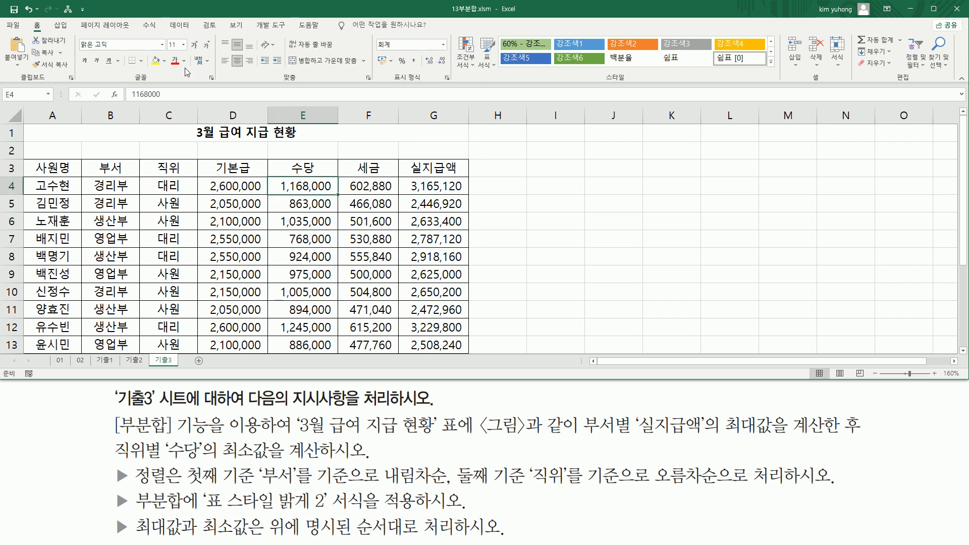
{"action": "left_click", "coordinate": [180, 25]}
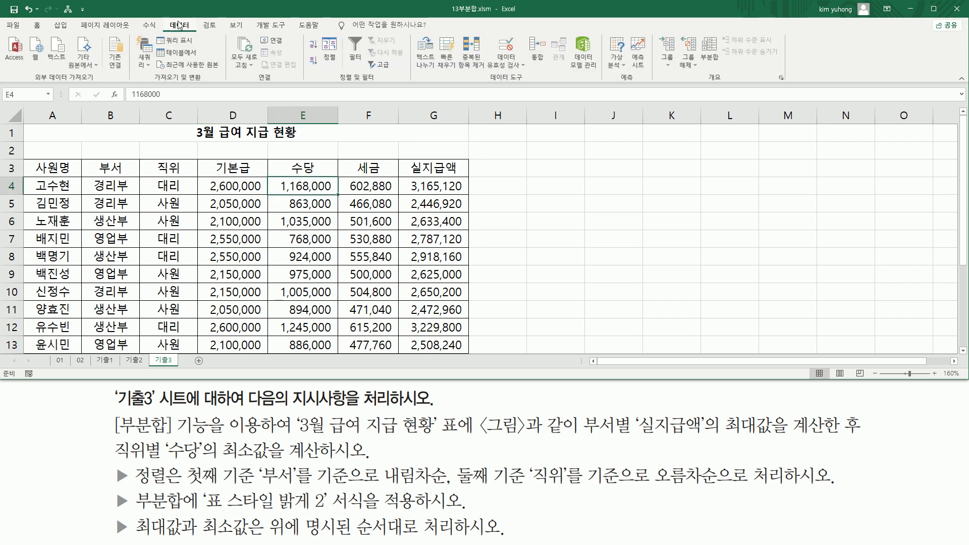
{"action": "left_click", "coordinate": [330, 51]}
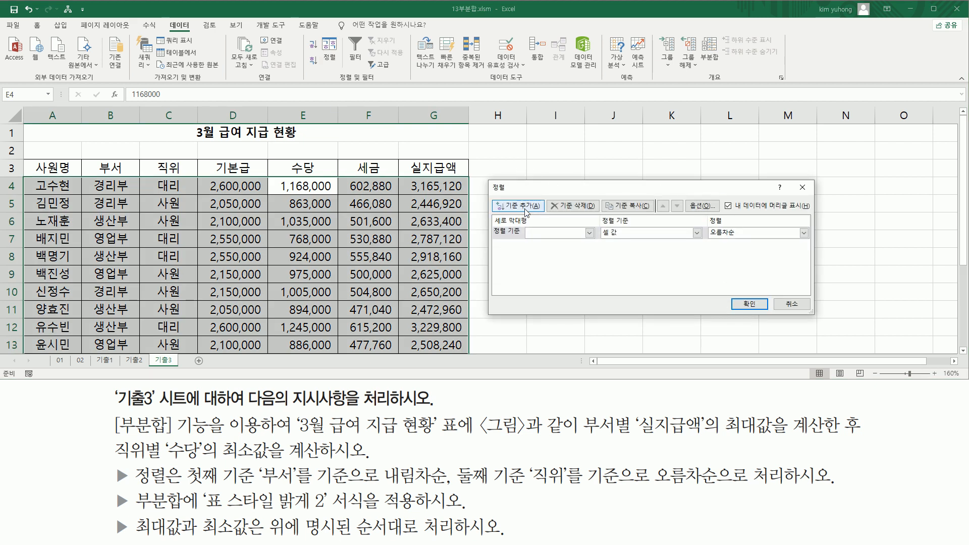
{"action": "left_click", "coordinate": [553, 235]}
{"action": "left_click", "coordinate": [552, 254]}
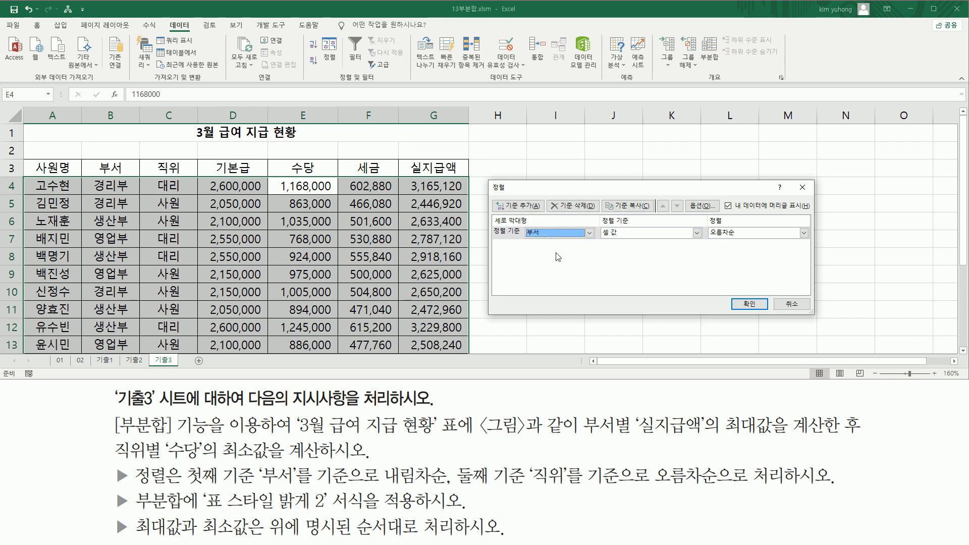
{"action": "left_click", "coordinate": [727, 233]}
{"action": "left_click", "coordinate": [720, 256]}
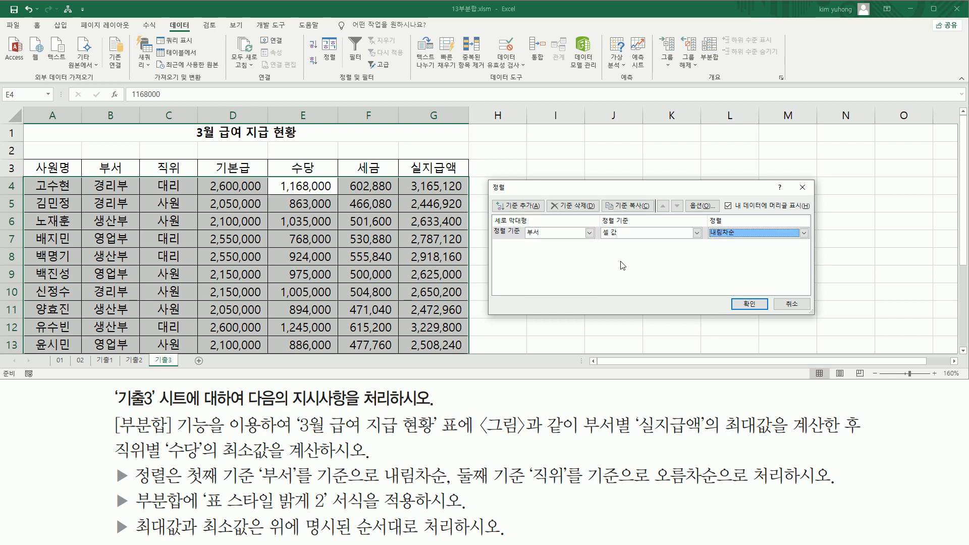
Step: Add 직위 in ascending order (오름차순) as the second sort key and apply the sort
{"action": "left_click", "coordinate": [529, 207]}
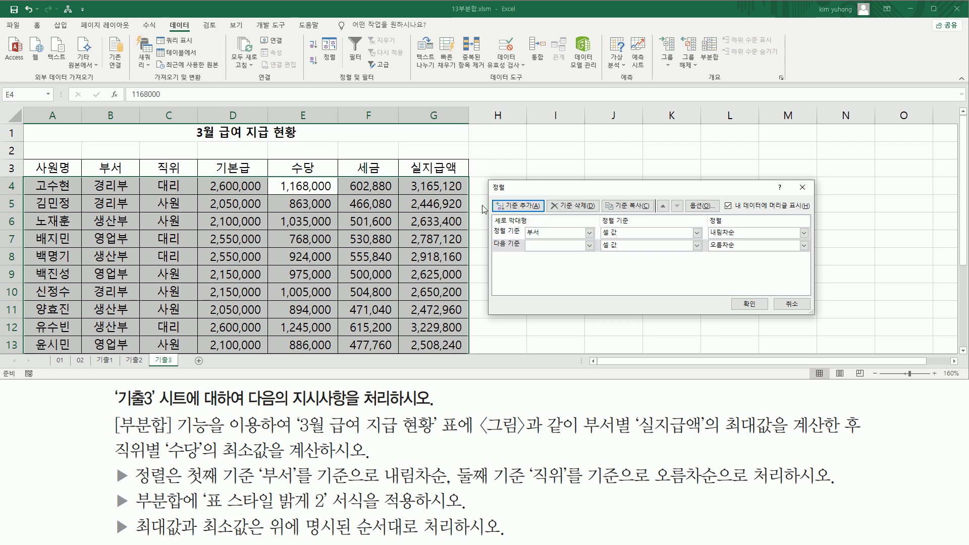
{"action": "left_click", "coordinate": [554, 247]}
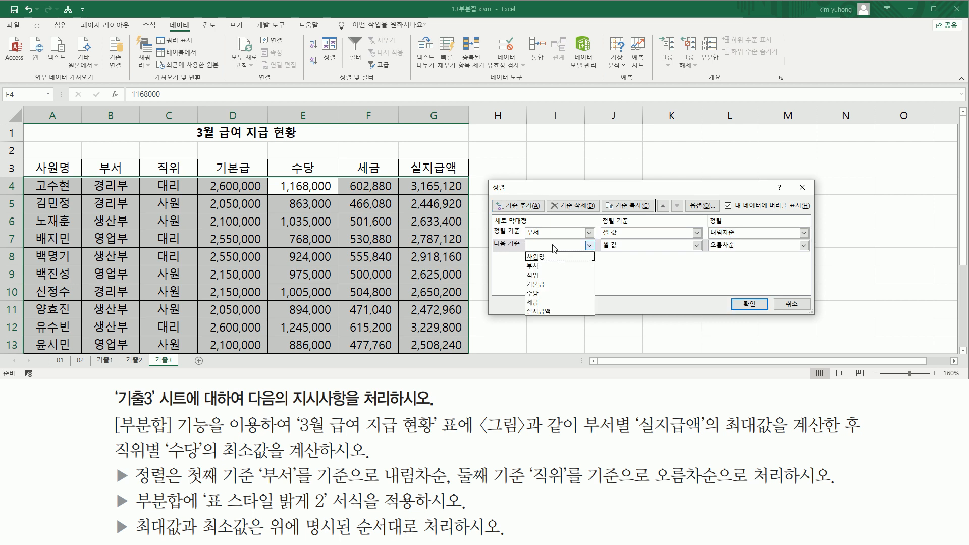
{"action": "left_click", "coordinate": [551, 275]}
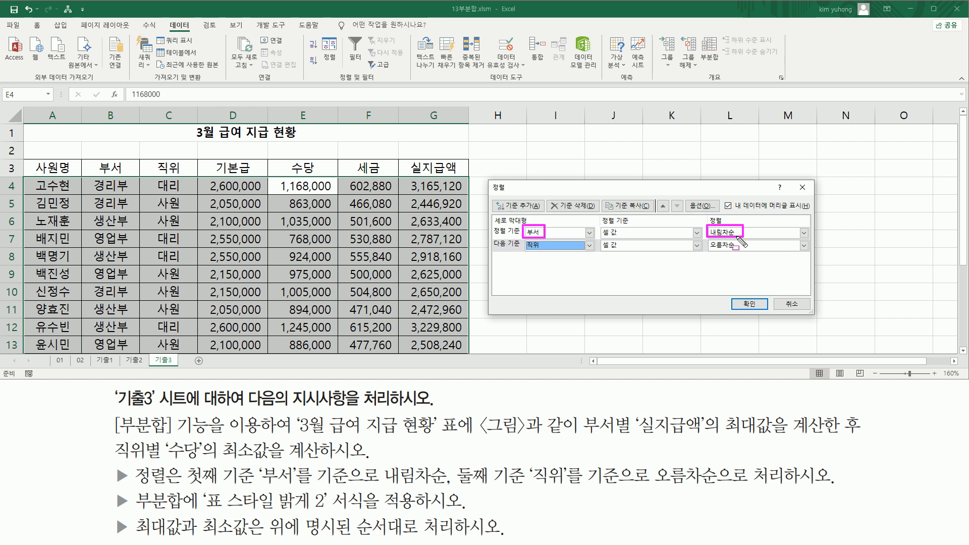
{"action": "left_click_drag", "start_coordinate": [522, 241], "coordinate": [553, 247]}
{"action": "left_click_drag", "start_coordinate": [711, 241], "coordinate": [744, 254]}
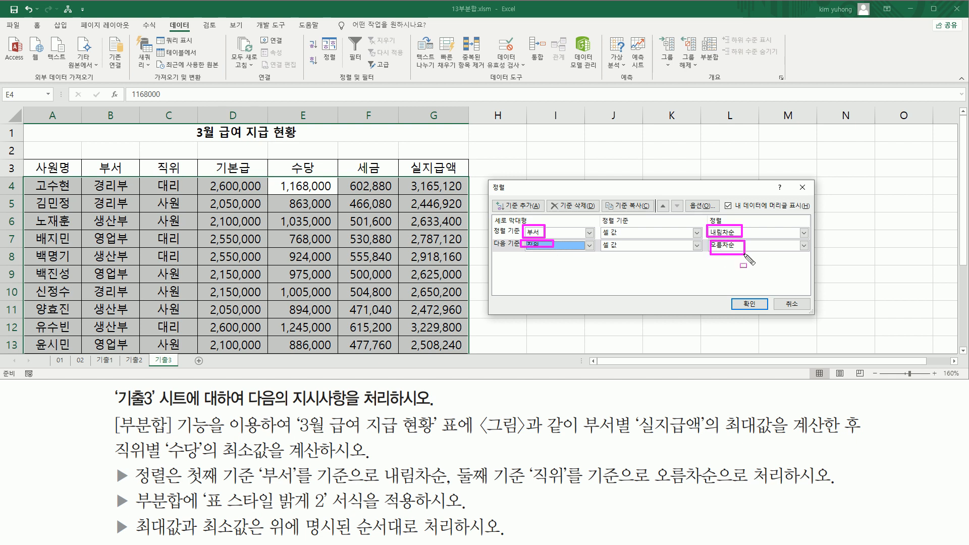
{"action": "key", "text": "Escape"}
{"action": "left_click", "coordinate": [750, 308]}
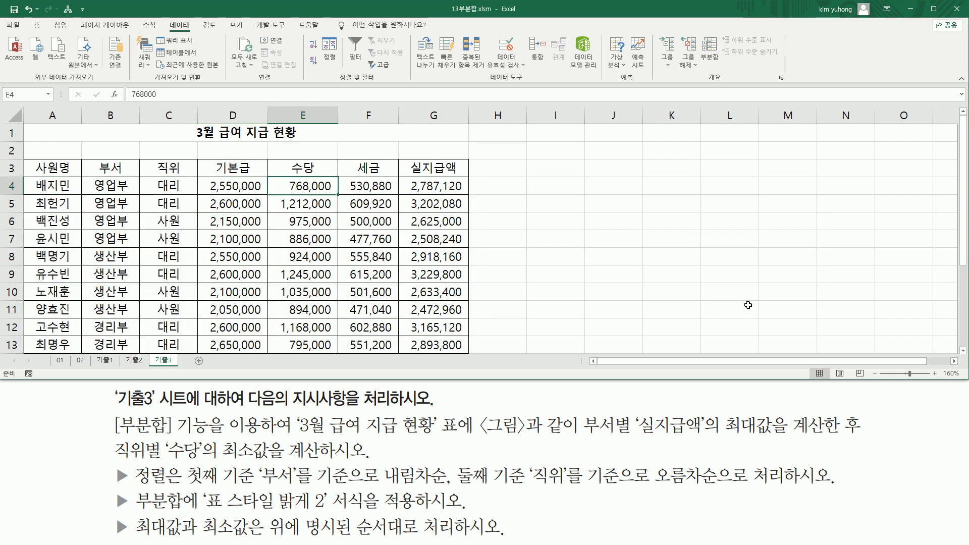
{"action": "scroll", "coordinate": [237, 243], "scroll_direction": "down", "scroll_amount": 2}
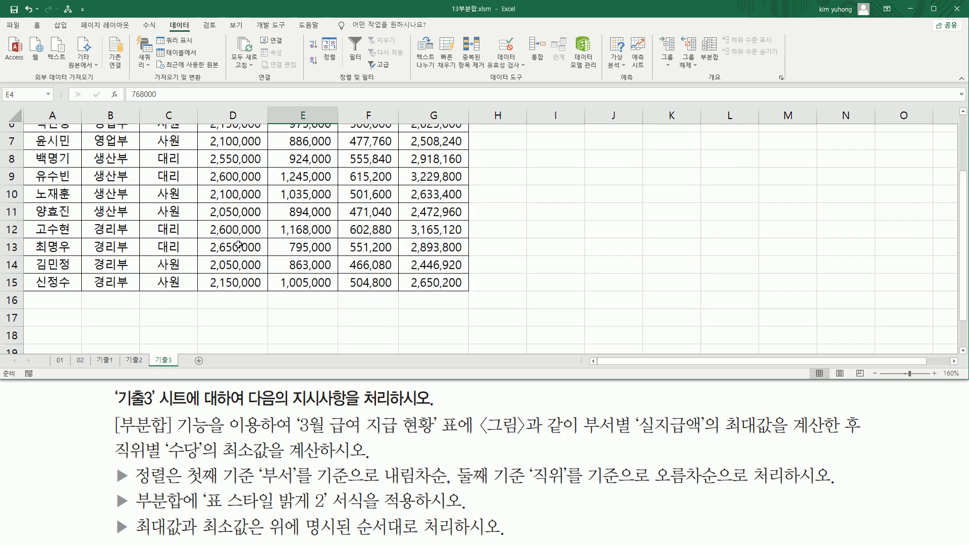
{"action": "scroll", "coordinate": [238, 243], "scroll_direction": "up", "scroll_amount": 2}
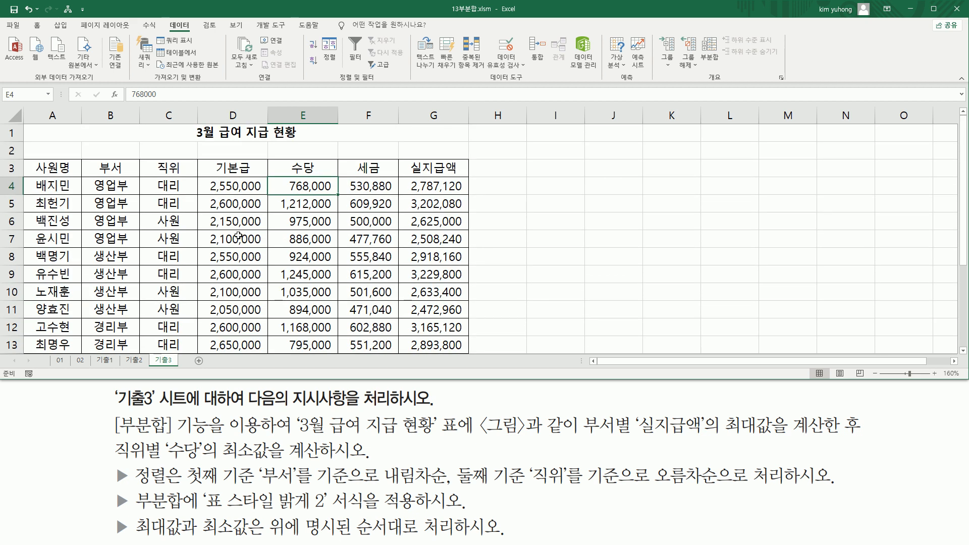
Step: Start a subtotal on the sorted table, grouped by 부서 and using the maximum (최대) function
{"action": "left_click", "coordinate": [239, 235]}
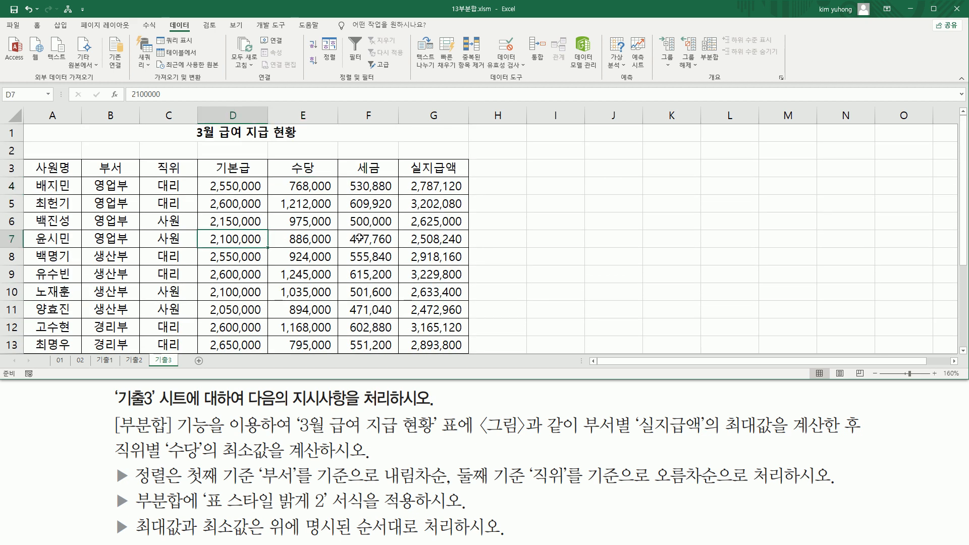
{"action": "left_click", "coordinate": [710, 50]}
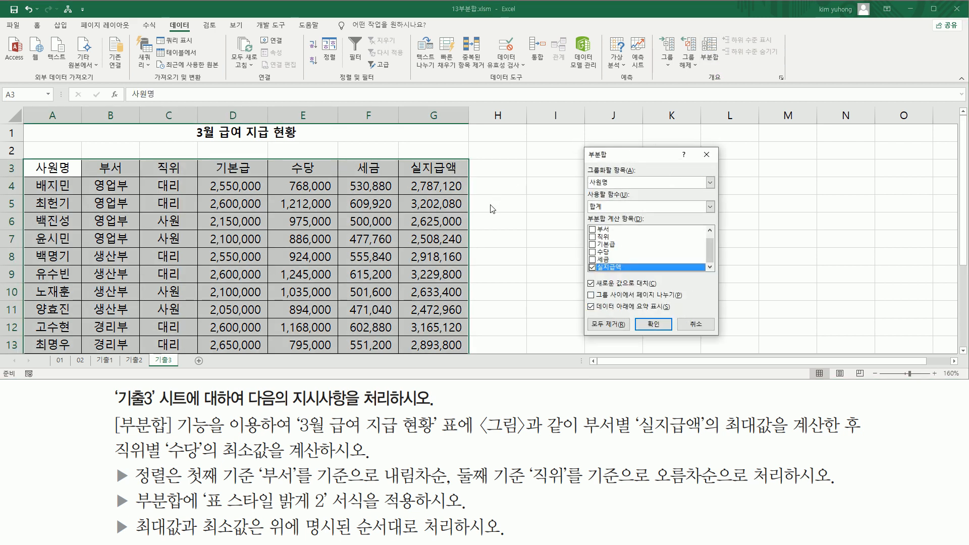
{"action": "mouse_move", "coordinate": [582, 405]}
{"action": "left_mouse_down"}
{"action": "mouse_move", "coordinate": [612, 437]}
{"action": "mouse_move", "coordinate": [708, 448]}
{"action": "left_mouse_up"}
{"action": "left_click_drag", "start_coordinate": [725, 404], "coordinate": [774, 442]}
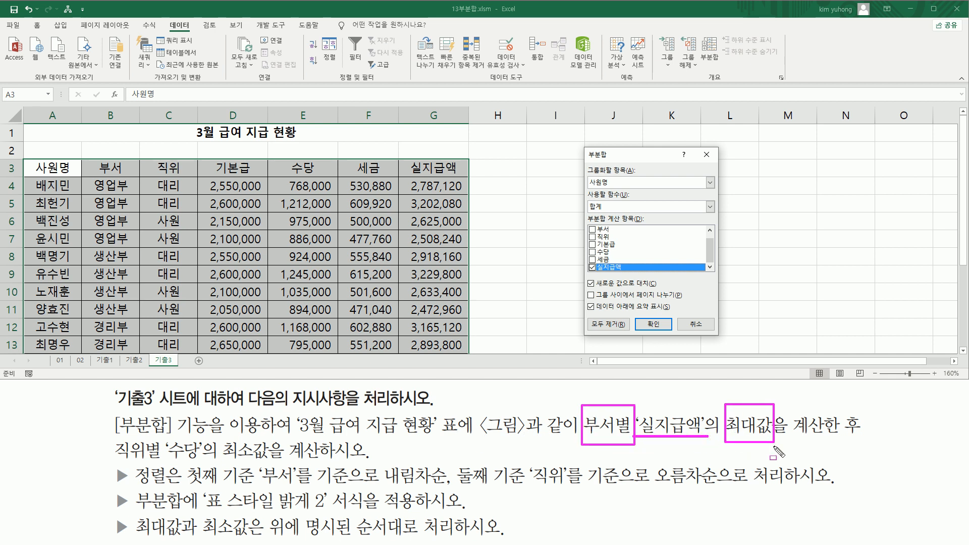
{"action": "left_click", "coordinate": [613, 183]}
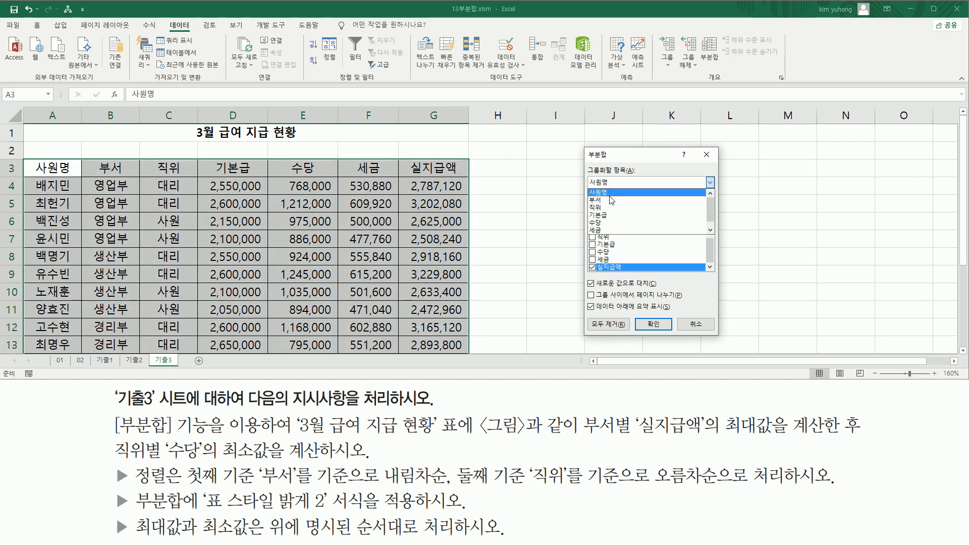
{"action": "left_click", "coordinate": [611, 200]}
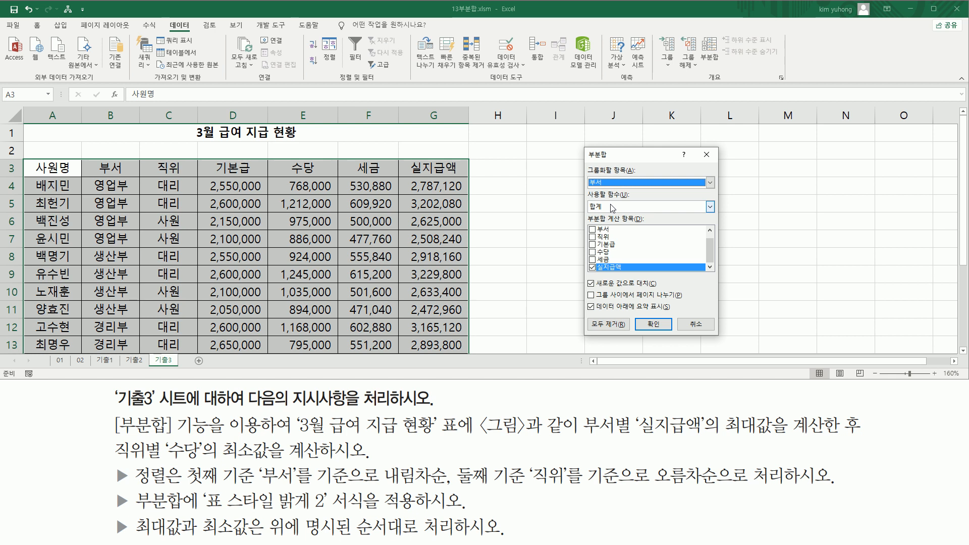
{"action": "left_click", "coordinate": [611, 206]}
{"action": "left_click", "coordinate": [606, 240]}
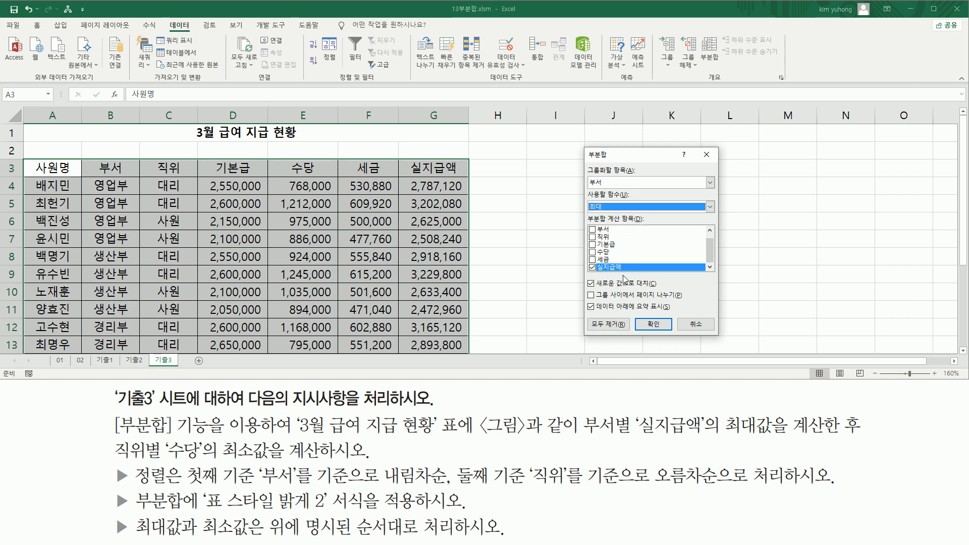
Step: Keep 실지급액 as the only subtotalled item and apply the subtotal
{"action": "left_click_drag", "start_coordinate": [640, 438], "coordinate": [707, 438]}
{"action": "key", "text": "Escape"}
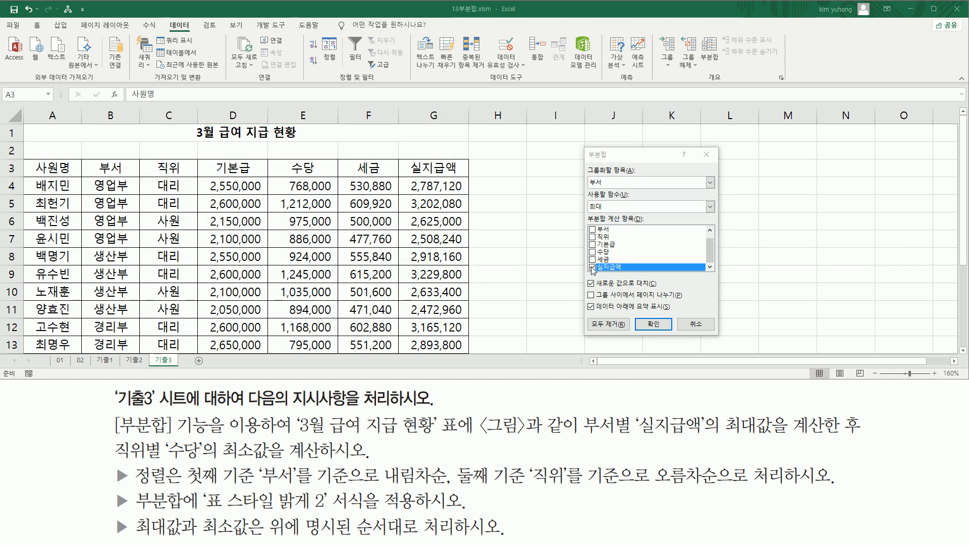
{"action": "left_click_drag", "start_coordinate": [588, 261], "coordinate": [629, 274]}
{"action": "key", "text": "Escape"}
{"action": "mouse_move", "coordinate": [712, 247]}
{"action": "left_mouse_down"}
{"action": "mouse_move", "coordinate": [714, 238]}
{"action": "mouse_move", "coordinate": [717, 261]}
{"action": "left_mouse_up"}
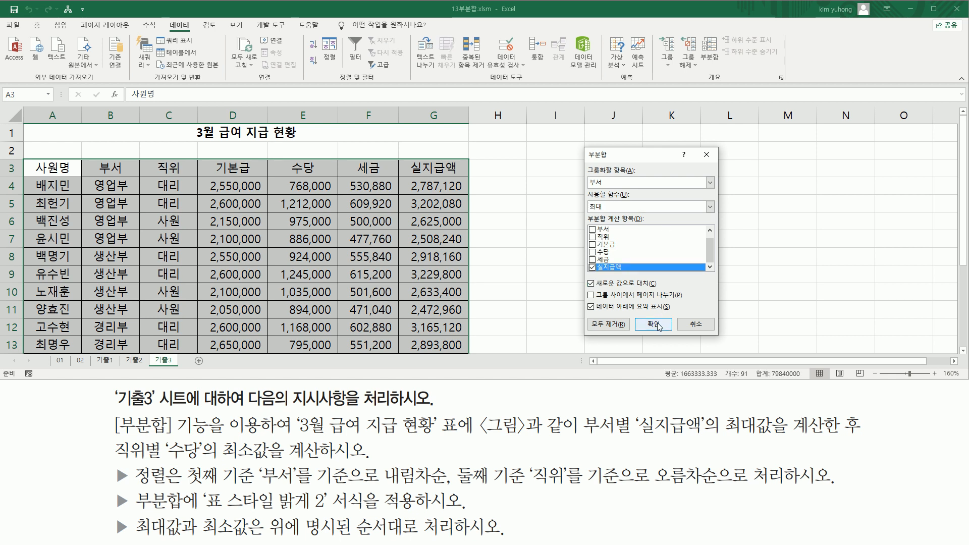
{"action": "left_click", "coordinate": [653, 324]}
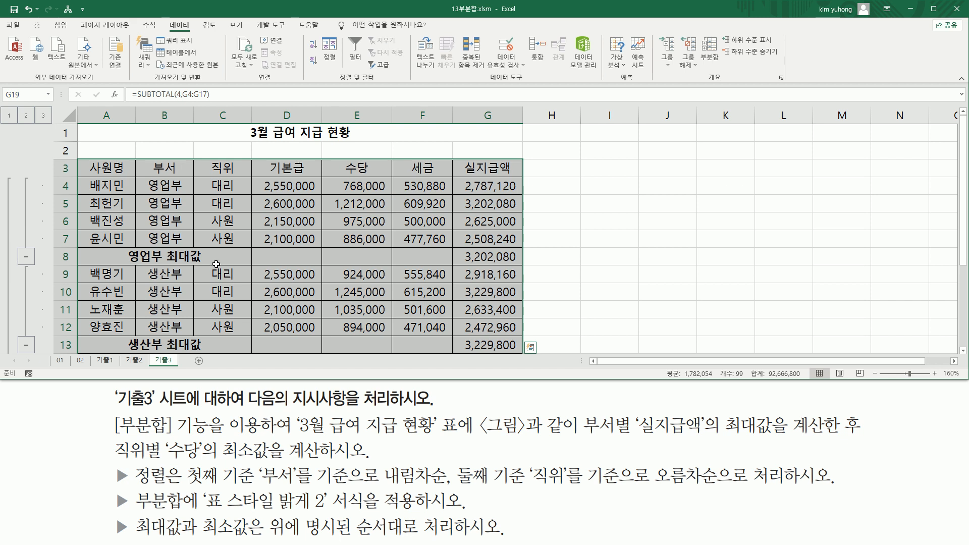
Step: Check the maximum 실지급액 rows for each department and for the whole table
{"action": "left_click_drag", "start_coordinate": [127, 246], "coordinate": [204, 263]}
{"action": "left_click_drag", "start_coordinate": [458, 248], "coordinate": [535, 262]}
{"action": "mouse_move", "coordinate": [137, 334]}
{"action": "left_mouse_down"}
{"action": "mouse_move", "coordinate": [271, 351]}
{"action": "mouse_move", "coordinate": [532, 352]}
{"action": "left_mouse_up"}
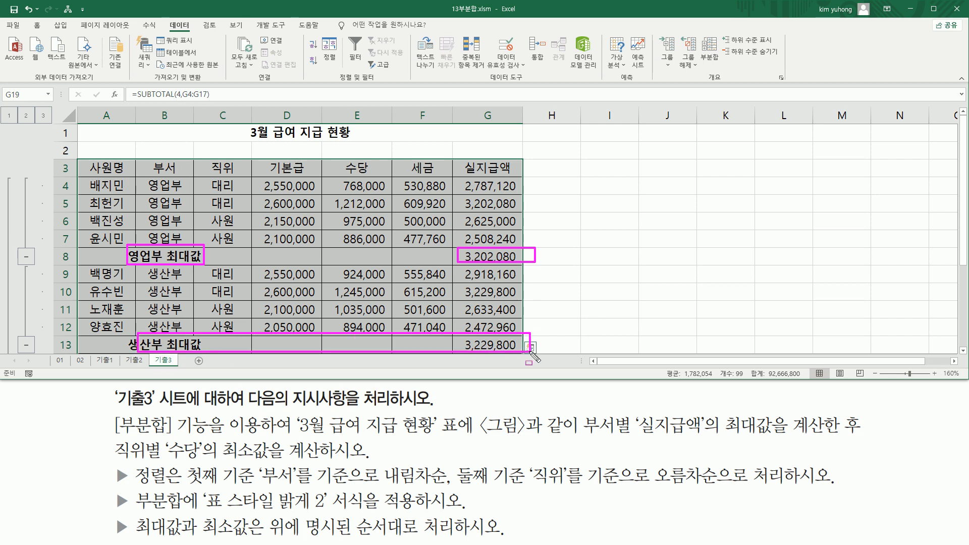
{"action": "key", "text": "Escape"}
{"action": "scroll", "coordinate": [392, 285], "scroll_direction": "down", "scroll_amount": 3}
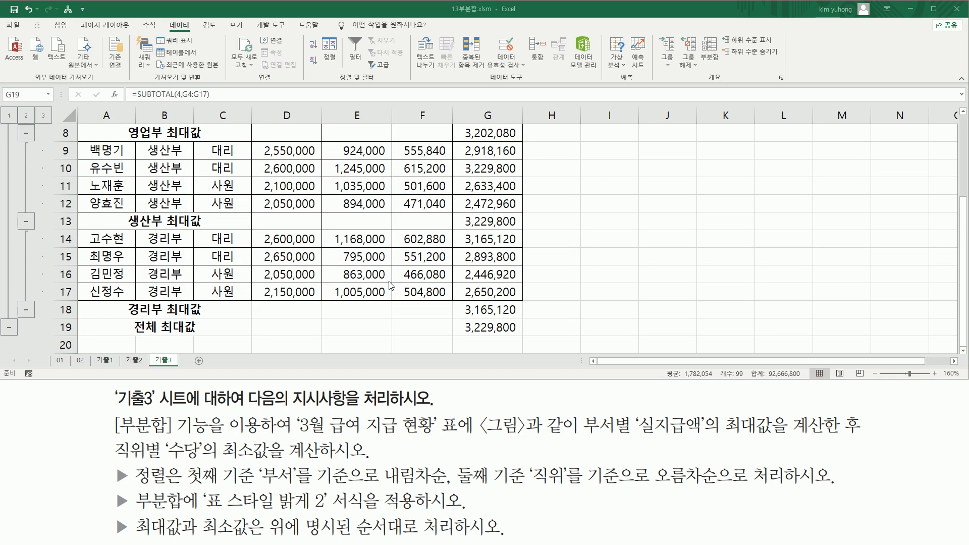
{"action": "scroll", "coordinate": [391, 286], "scroll_direction": "up", "scroll_amount": 3}
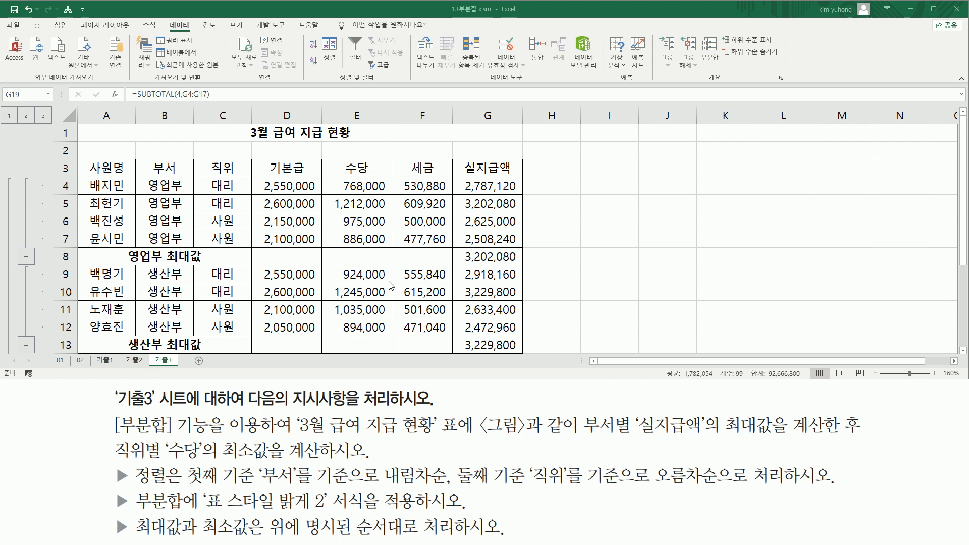
Step: Start a second subtotal on the salary table, grouped by 직위 and using the minimum (최소) function
{"action": "left_click", "coordinate": [326, 222]}
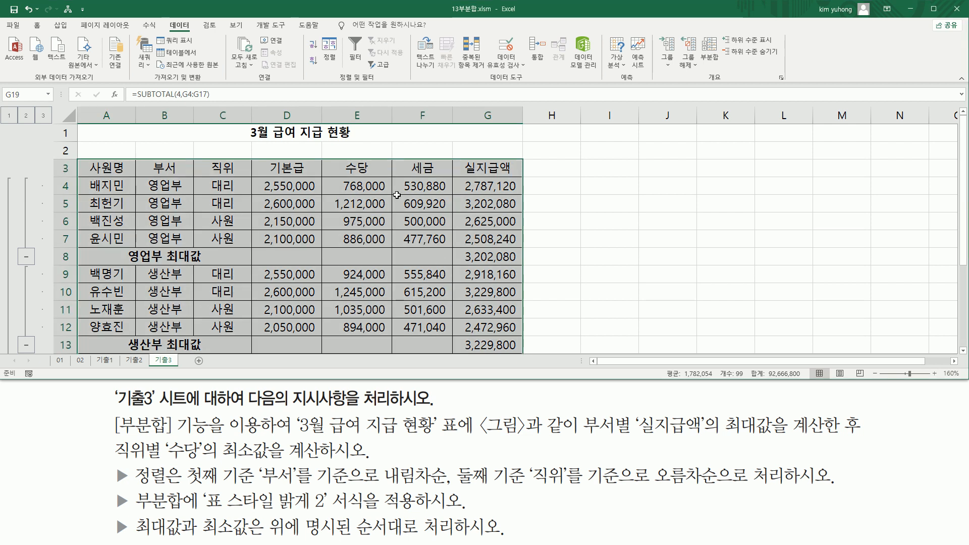
{"action": "left_click", "coordinate": [709, 56]}
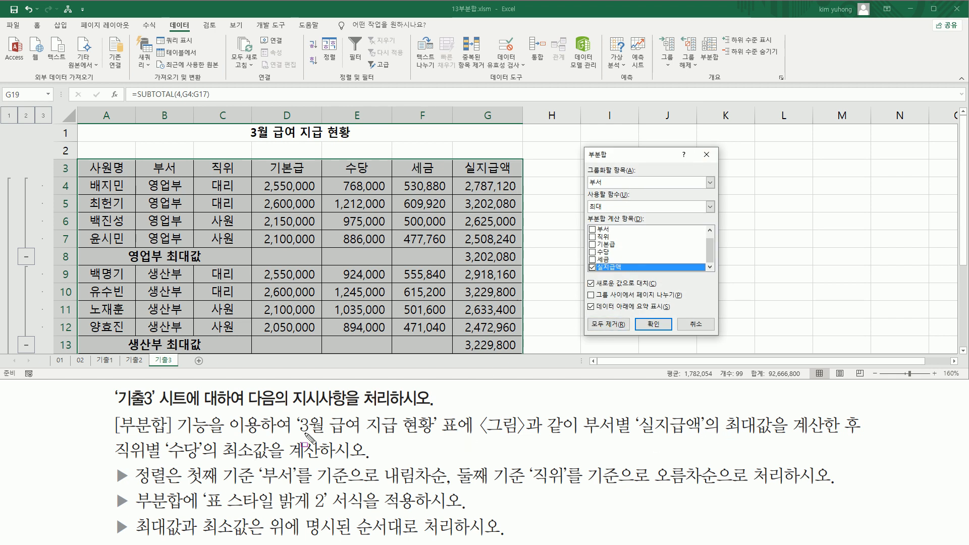
{"action": "mouse_move", "coordinate": [112, 437]}
{"action": "left_mouse_down"}
{"action": "mouse_move", "coordinate": [153, 463]}
{"action": "mouse_move", "coordinate": [287, 462]}
{"action": "mouse_move", "coordinate": [276, 462]}
{"action": "left_mouse_up"}
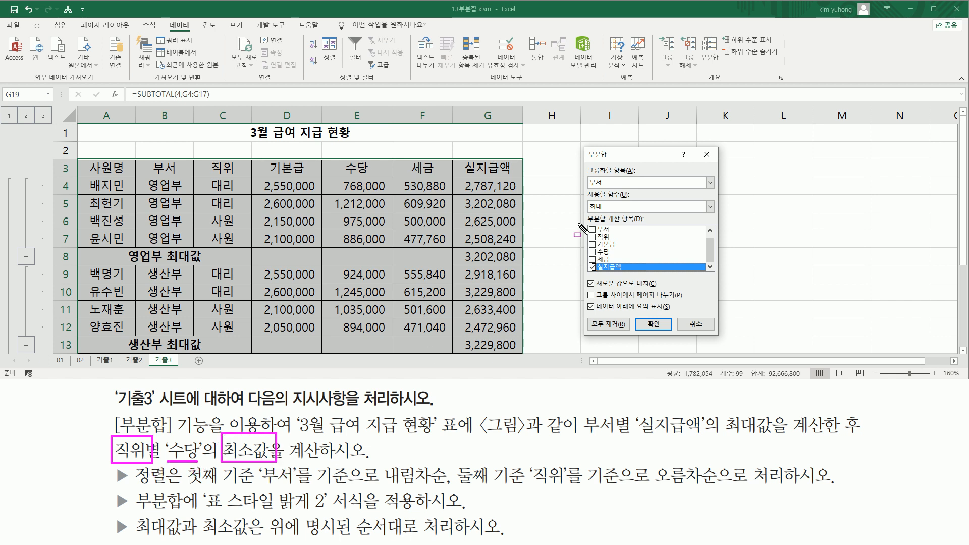
{"action": "left_click", "coordinate": [621, 184]}
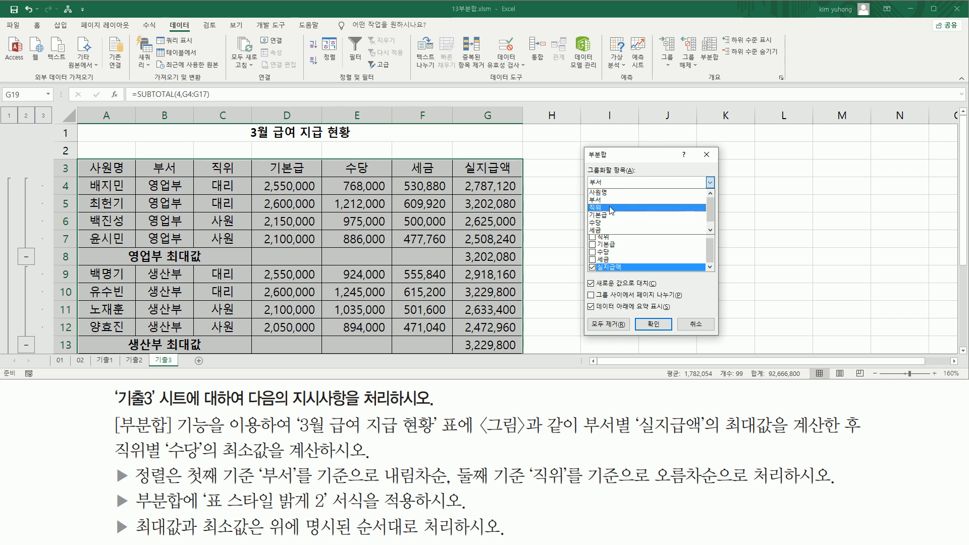
{"action": "left_click", "coordinate": [625, 207]}
{"action": "left_click", "coordinate": [624, 207]}
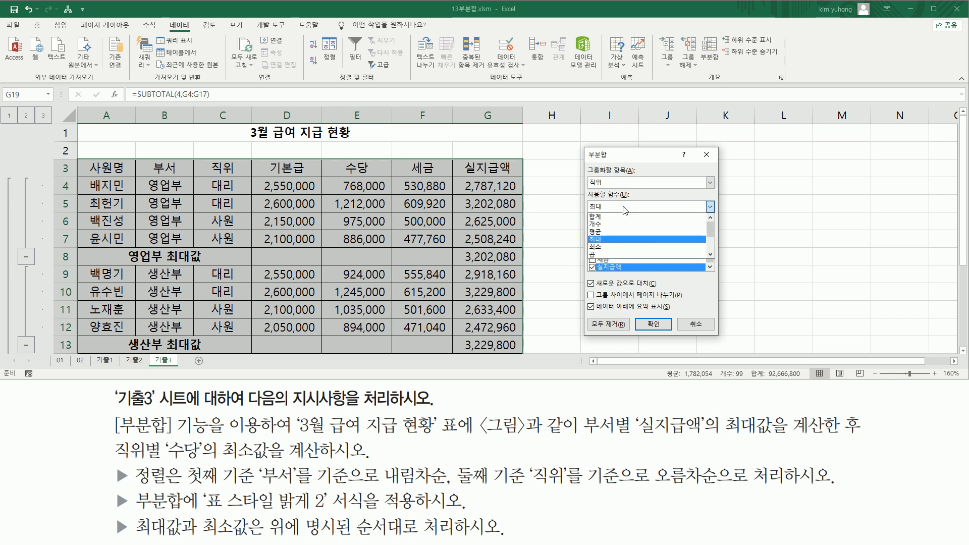
{"action": "left_click", "coordinate": [601, 247]}
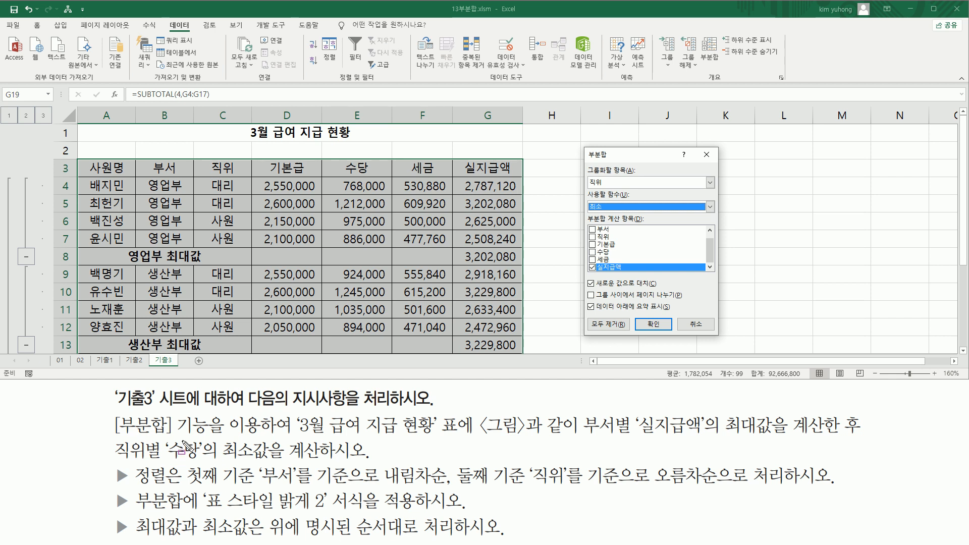
Step: Make 수당 the only item for the second subtotal, removing 실지급액 from the calculated items
{"action": "left_click_drag", "start_coordinate": [162, 438], "coordinate": [207, 463]}
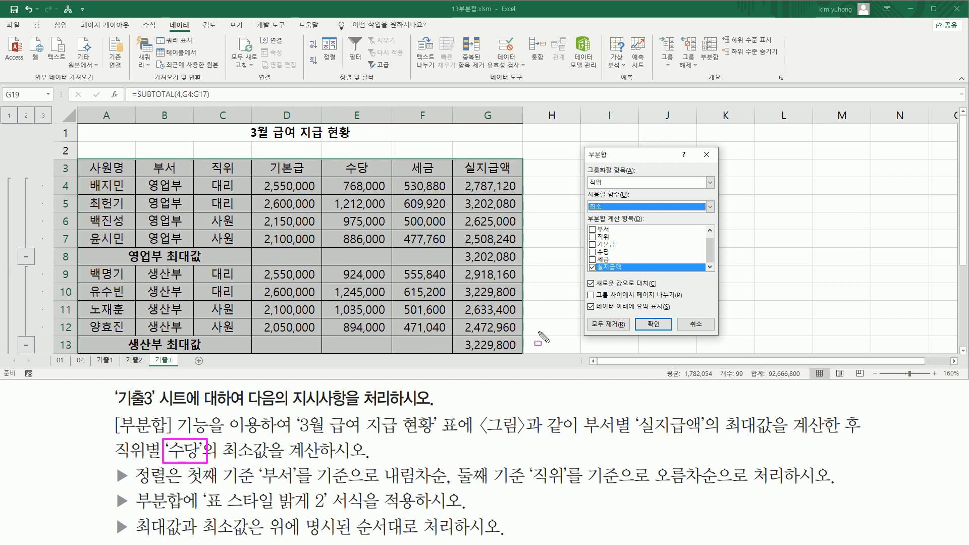
{"action": "key", "text": "Escape"}
{"action": "left_click", "coordinate": [592, 252]}
{"action": "key", "text": "ctrl+2"}
{"action": "left_click_drag", "start_coordinate": [586, 262], "coordinate": [627, 273]}
{"action": "key", "text": "Escape"}
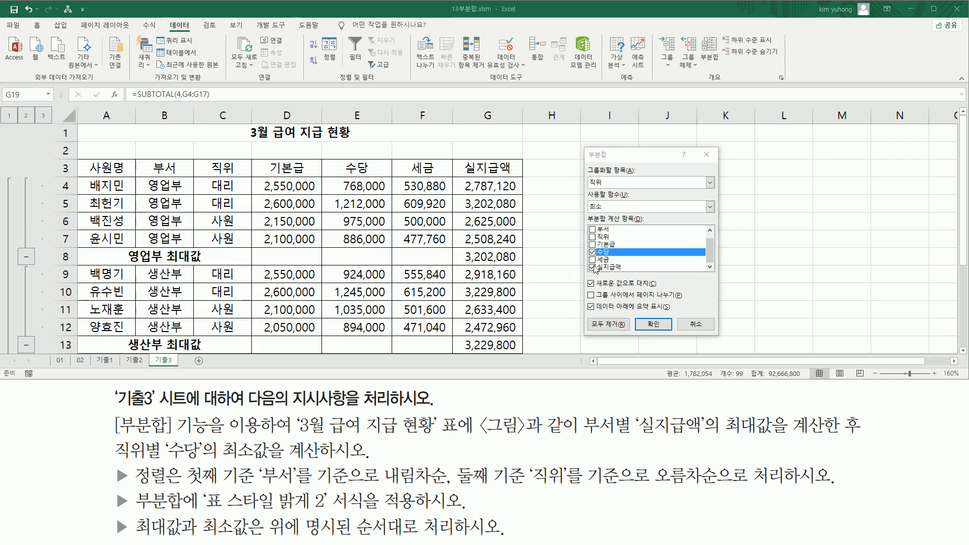
{"action": "left_click", "coordinate": [594, 267]}
{"action": "mouse_move", "coordinate": [711, 249]}
{"action": "left_mouse_down"}
{"action": "mouse_move", "coordinate": [712, 237]}
{"action": "mouse_move", "coordinate": [717, 257]}
{"action": "left_mouse_up"}
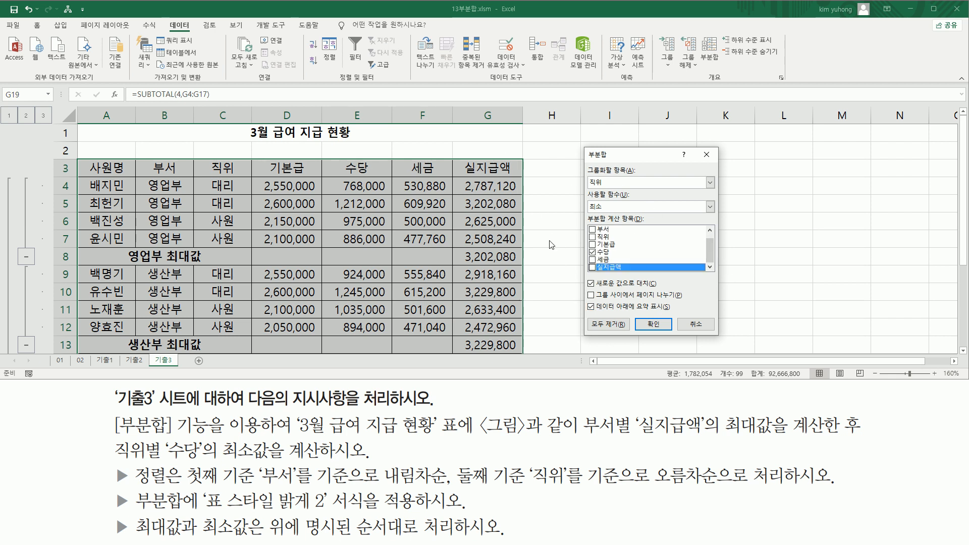
Step: Turn off replacing the existing subtotals (새로운 값으로 대치) and apply the second subtotal
{"action": "left_click", "coordinate": [591, 284]}
{"action": "left_click_drag", "start_coordinate": [581, 276], "coordinate": [673, 291]}
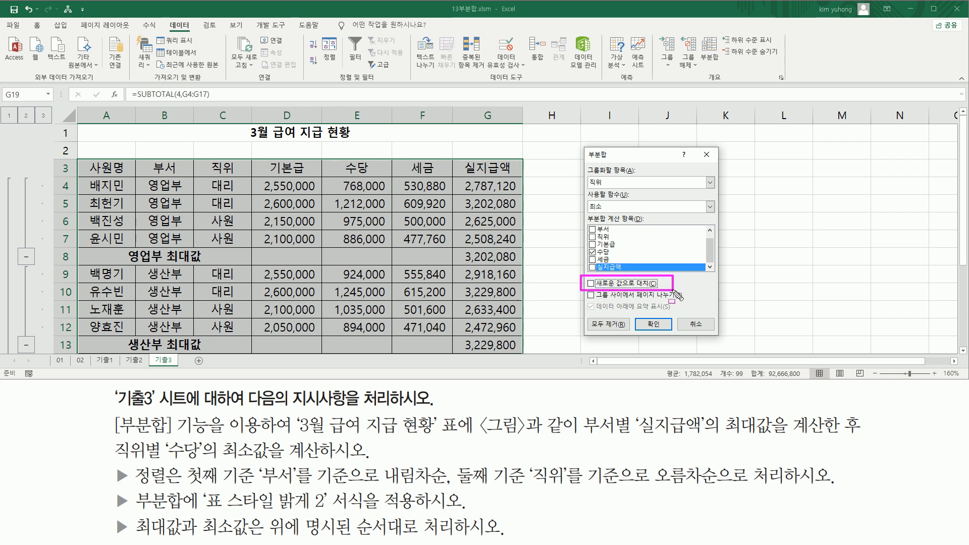
{"action": "left_click", "coordinate": [656, 325]}
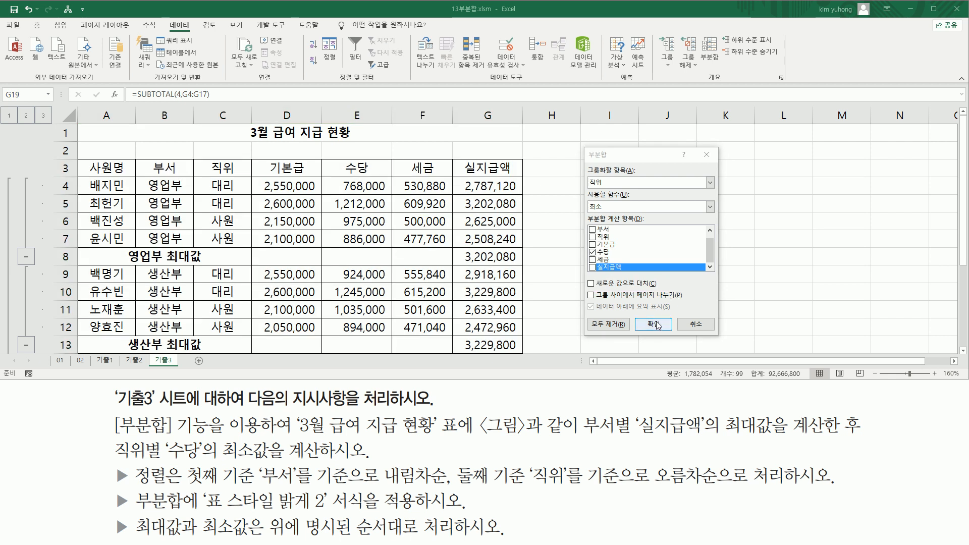
{"action": "left_click", "coordinate": [657, 325]}
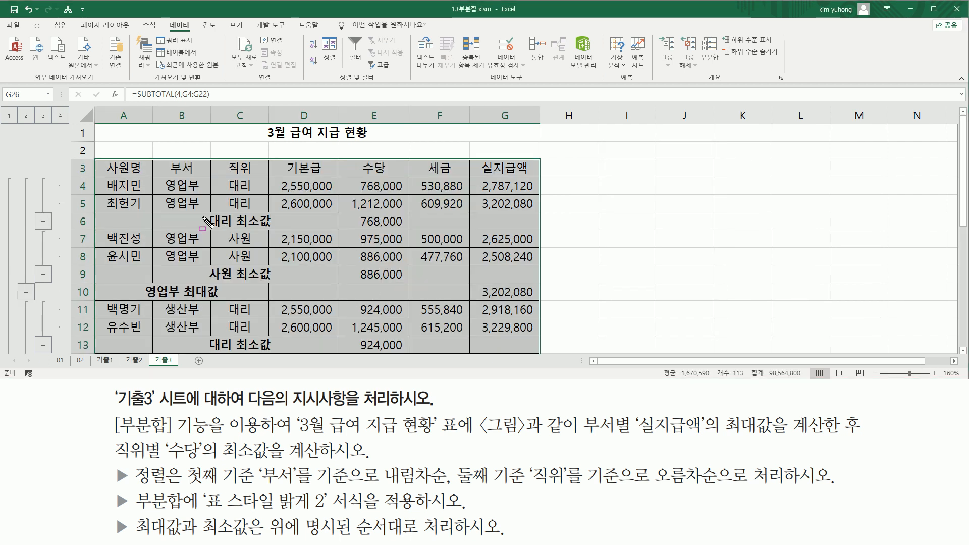
Step: Check the minimum 수당 rows for each 직위 within every department of the salary table
{"action": "mouse_move", "coordinate": [209, 211]}
{"action": "left_mouse_down"}
{"action": "mouse_move", "coordinate": [222, 231]}
{"action": "mouse_move", "coordinate": [407, 229]}
{"action": "left_mouse_up"}
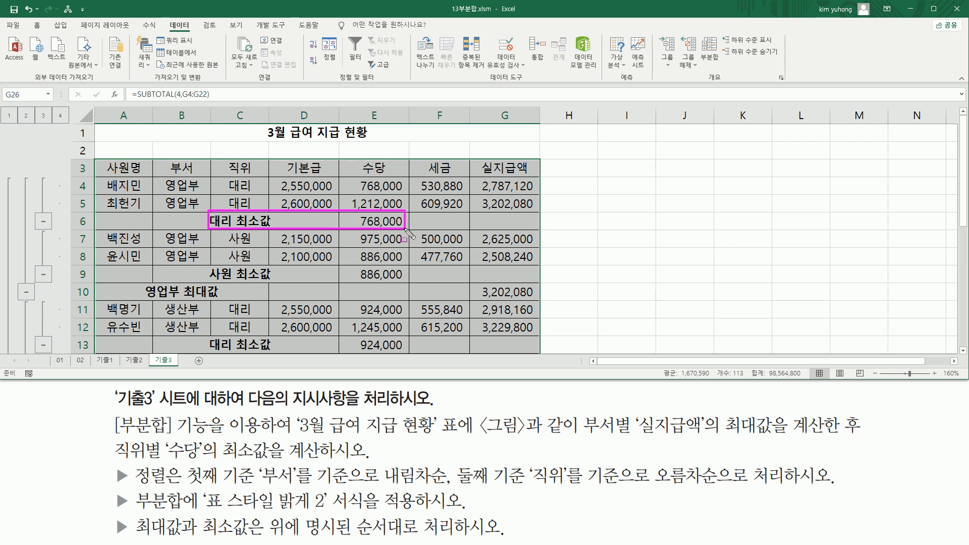
{"action": "mouse_move", "coordinate": [209, 264]}
{"action": "left_mouse_down"}
{"action": "mouse_move", "coordinate": [222, 281]}
{"action": "mouse_move", "coordinate": [399, 282]}
{"action": "left_mouse_up"}
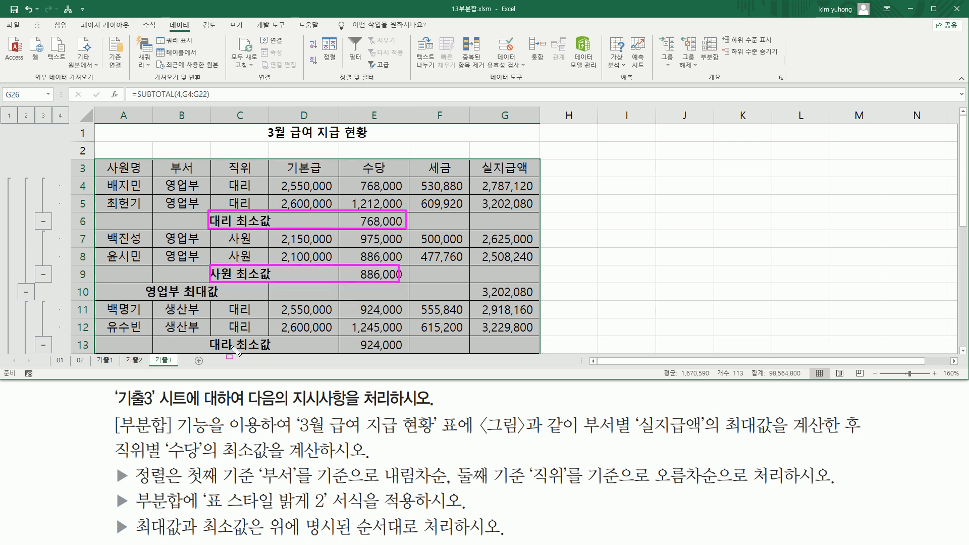
{"action": "left_click_drag", "start_coordinate": [215, 345], "coordinate": [407, 352]}
{"action": "scroll", "coordinate": [395, 295], "scroll_direction": "down", "scroll_amount": 5}
{"action": "left_click", "coordinate": [397, 280]}
{"action": "scroll", "coordinate": [459, 299], "scroll_direction": "up", "scroll_amount": 3}
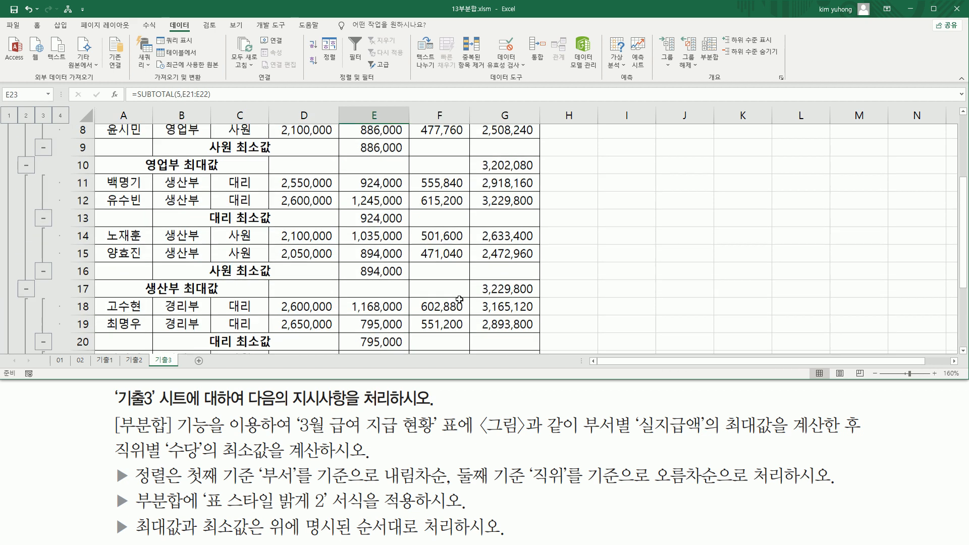
{"action": "left_click", "coordinate": [369, 256]}
{"action": "scroll", "coordinate": [328, 308], "scroll_direction": "up", "scroll_amount": 3}
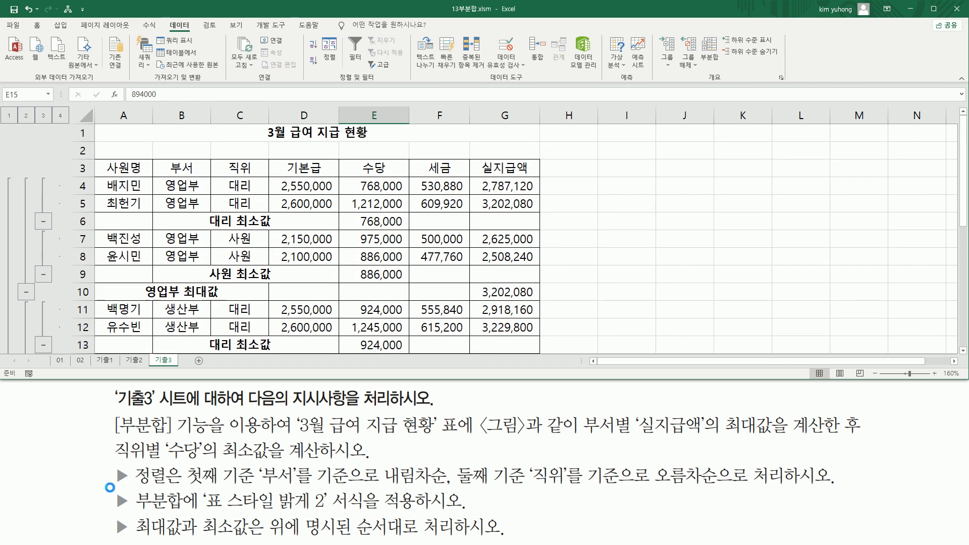
Step: Select the whole subtotalled table from the 사원명 header to the 전체 최대값 row, A3:G26
{"action": "mouse_move", "coordinate": [110, 489]}
{"action": "left_mouse_down"}
{"action": "mouse_move", "coordinate": [131, 511]}
{"action": "mouse_move", "coordinate": [211, 500]}
{"action": "mouse_move", "coordinate": [420, 512]}
{"action": "left_mouse_up"}
{"action": "key", "text": "Escape"}
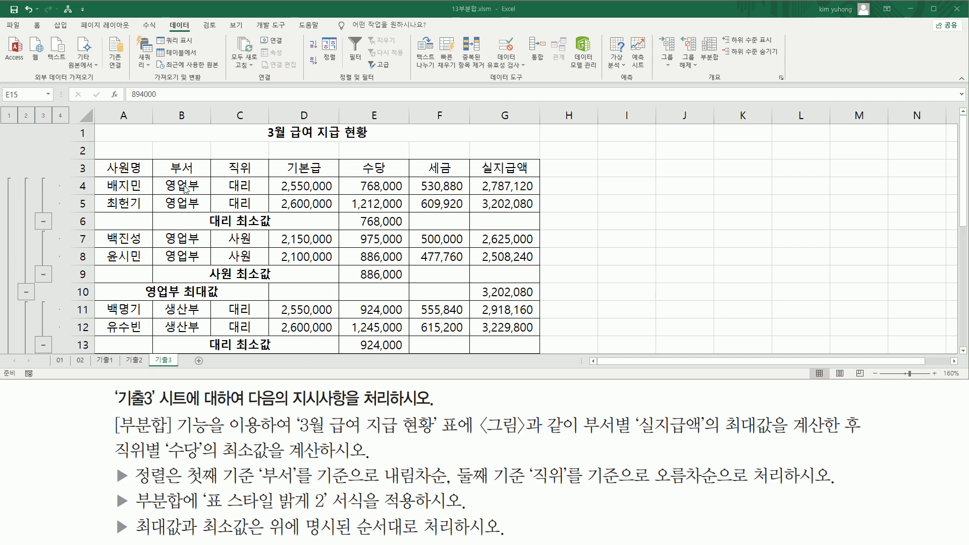
{"action": "left_click", "coordinate": [124, 170]}
{"action": "scroll", "coordinate": [311, 235], "scroll_direction": "down", "scroll_amount": 5}
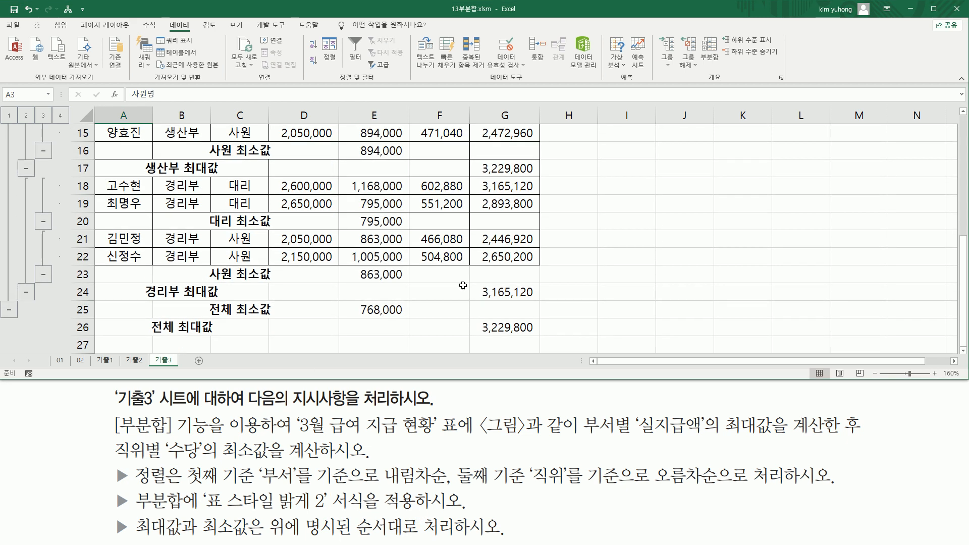
{"action": "left_click", "coordinate": [505, 320], "text": "shift"}
{"action": "scroll", "coordinate": [505, 303], "scroll_direction": "down", "scroll_amount": 1}
{"action": "scroll", "coordinate": [504, 283], "scroll_direction": "up", "scroll_amount": 3}
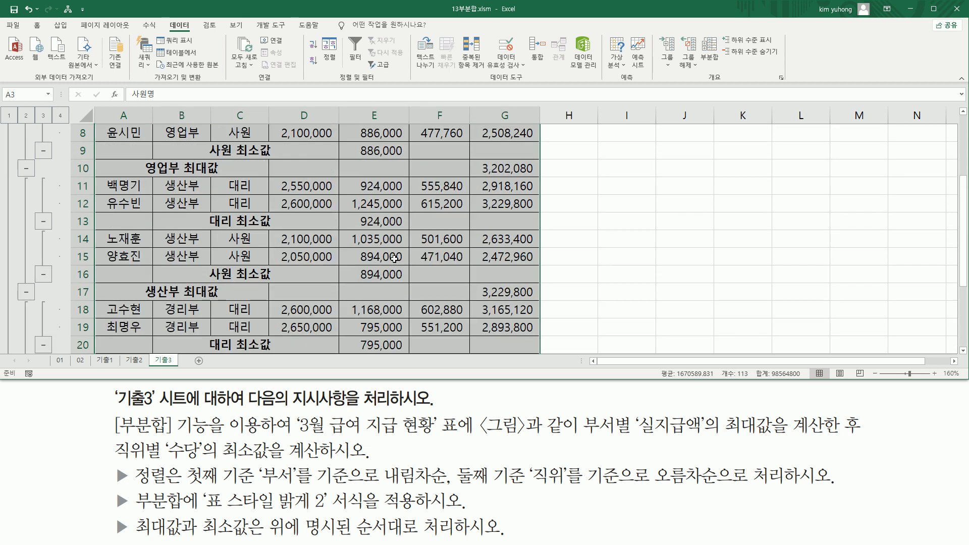
{"action": "scroll", "coordinate": [383, 275], "scroll_direction": "up", "scroll_amount": 3}
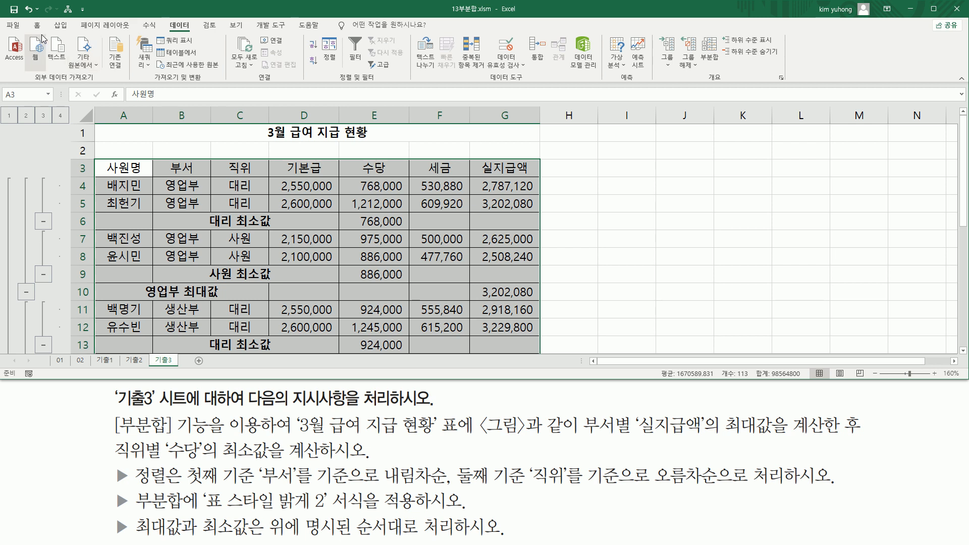
Step: Format the selected range as a table with the light style 표 스타일 밝게 2
{"action": "left_click_drag", "start_coordinate": [204, 510], "coordinate": [341, 511]}
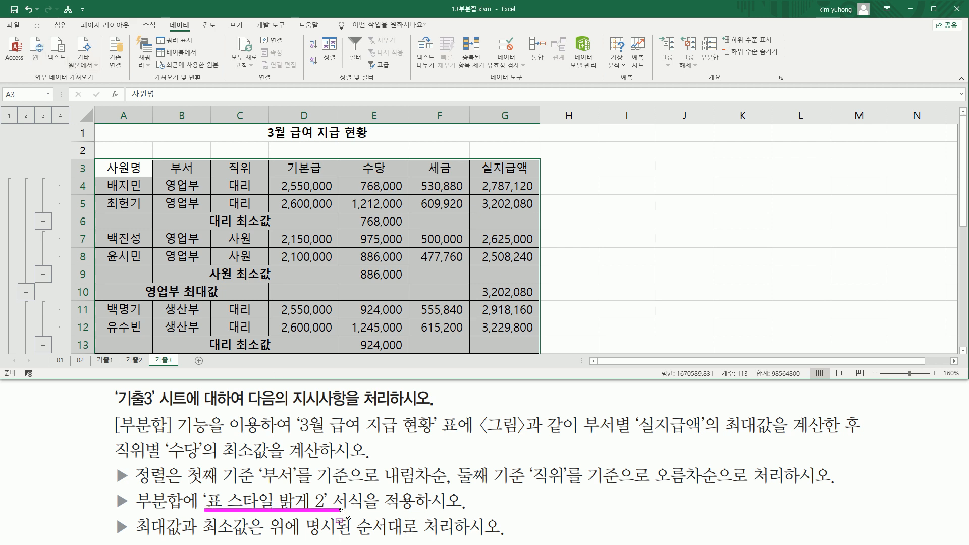
{"action": "key", "text": "Escape"}
{"action": "left_click", "coordinate": [38, 27]}
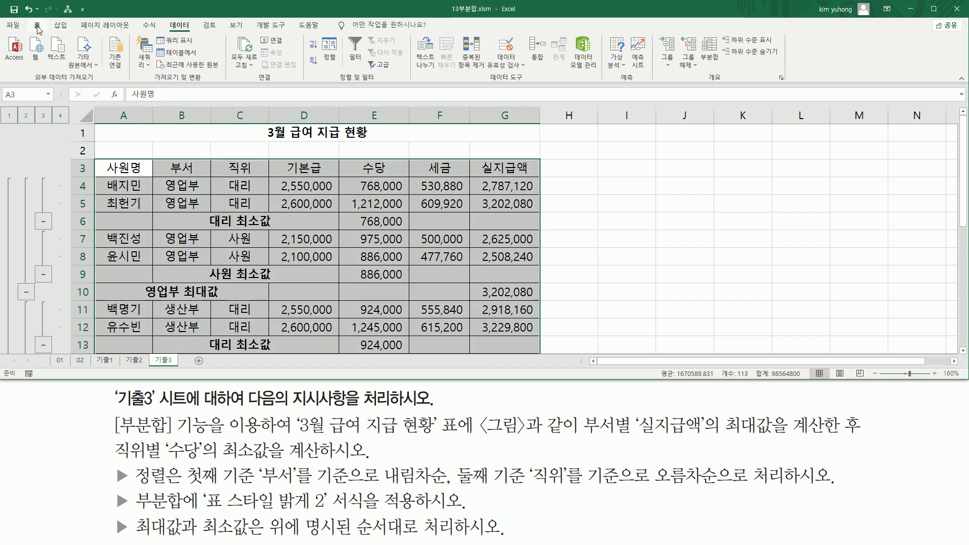
{"action": "left_click", "coordinate": [38, 28]}
{"action": "left_click_drag", "start_coordinate": [603, 83], "coordinate": [639, 71]}
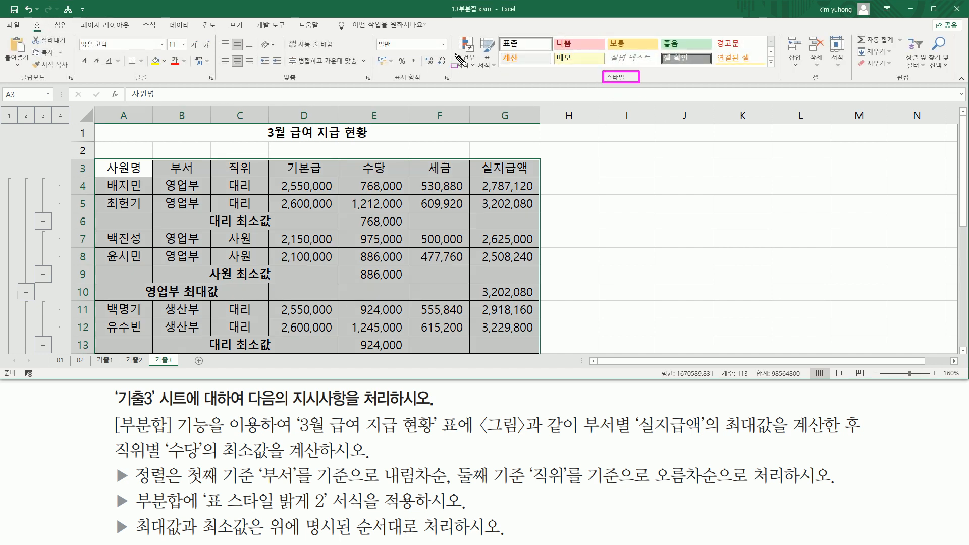
{"action": "left_click_drag", "start_coordinate": [477, 36], "coordinate": [499, 72]}
{"action": "key", "text": "Escape"}
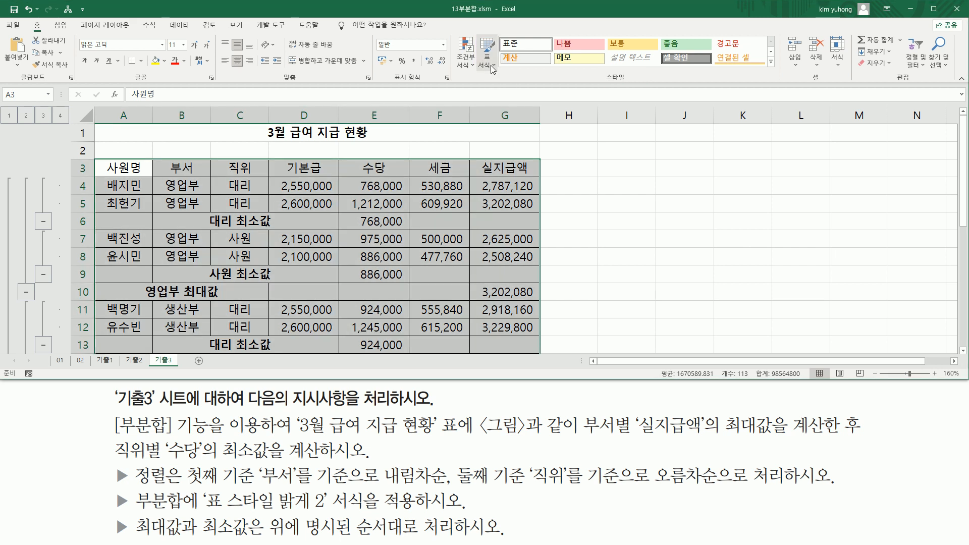
{"action": "left_click", "coordinate": [494, 69]}
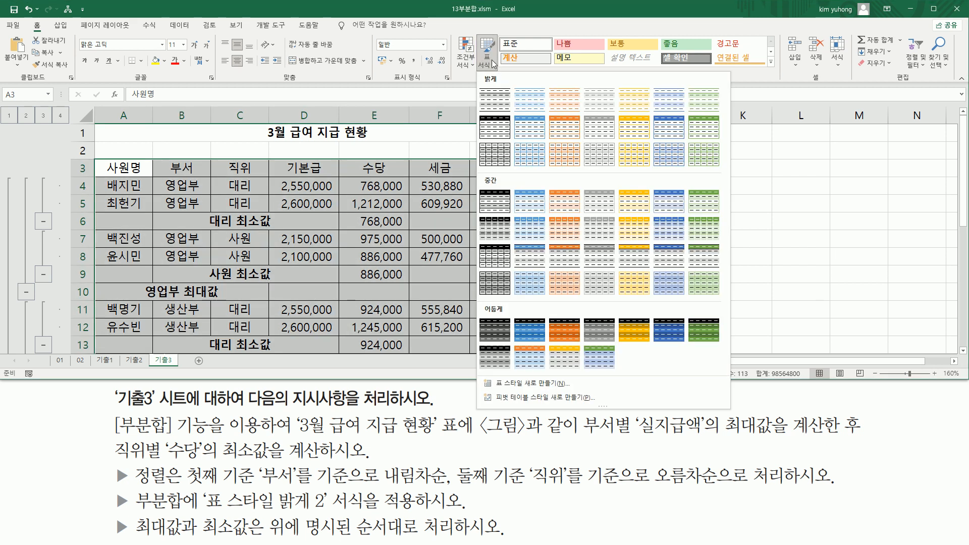
{"action": "key", "text": "ctrl+2"}
{"action": "left_click_drag", "start_coordinate": [514, 85], "coordinate": [545, 110]}
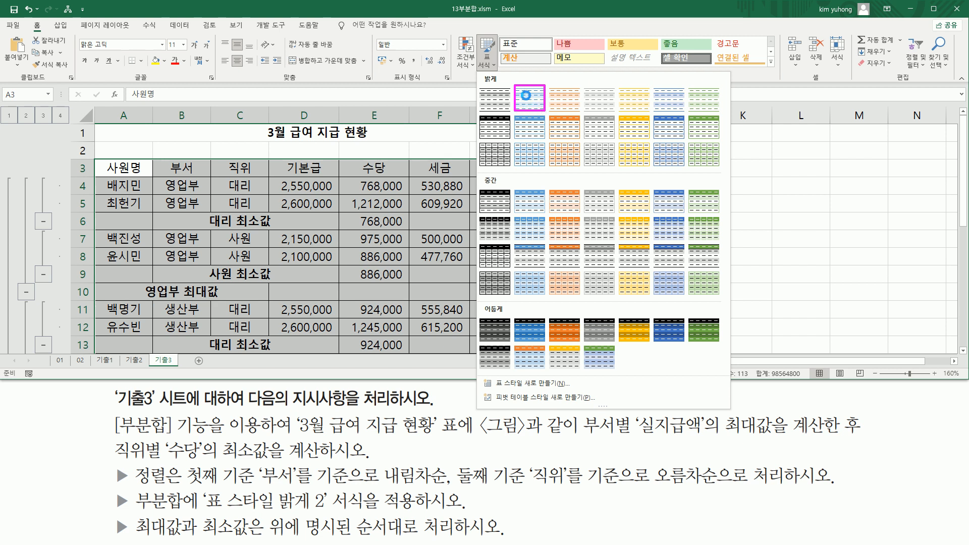
{"action": "key", "text": "Escape"}
{"action": "left_click", "coordinate": [486, 61]}
{"action": "left_click", "coordinate": [528, 100]}
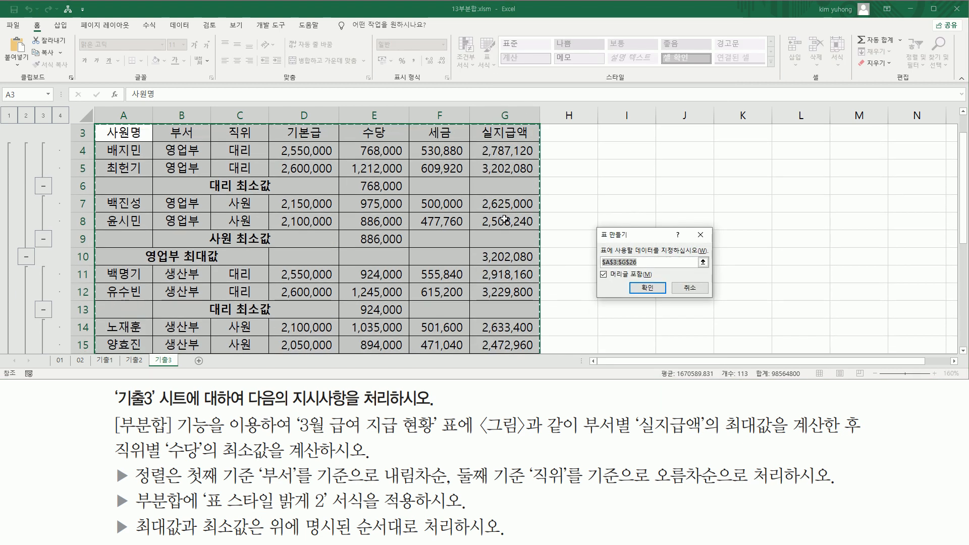
Step: Create the table from $A$3:$G$26 with the header row included (머리글 포함)
{"action": "scroll", "coordinate": [504, 219], "scroll_direction": "up", "scroll_amount": 1}
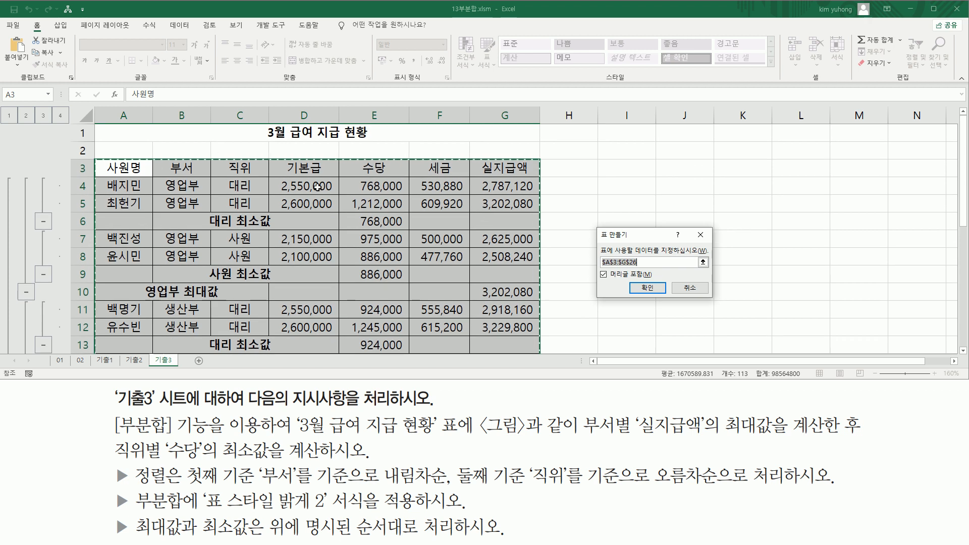
{"action": "scroll", "coordinate": [295, 187], "scroll_direction": "down", "scroll_amount": 7}
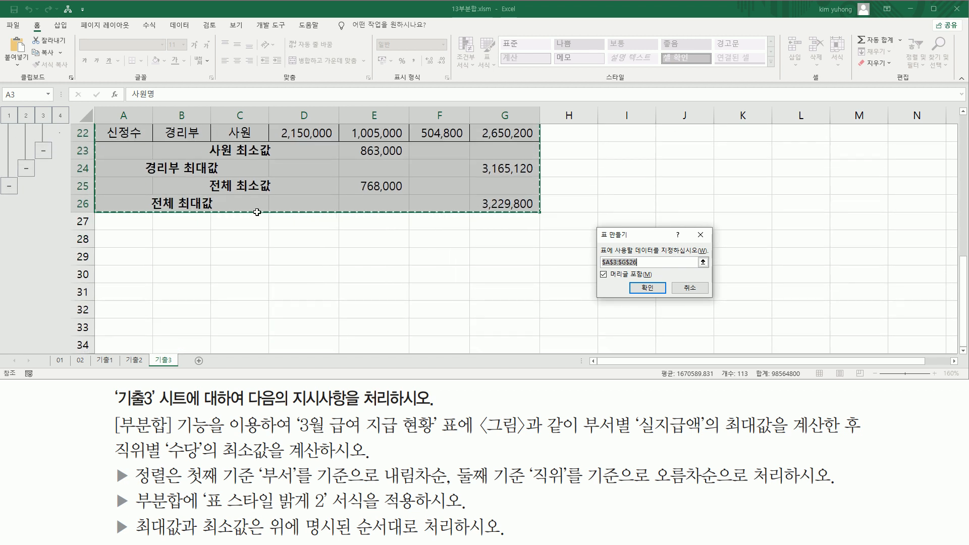
{"action": "scroll", "coordinate": [399, 210], "scroll_direction": "up", "scroll_amount": 7}
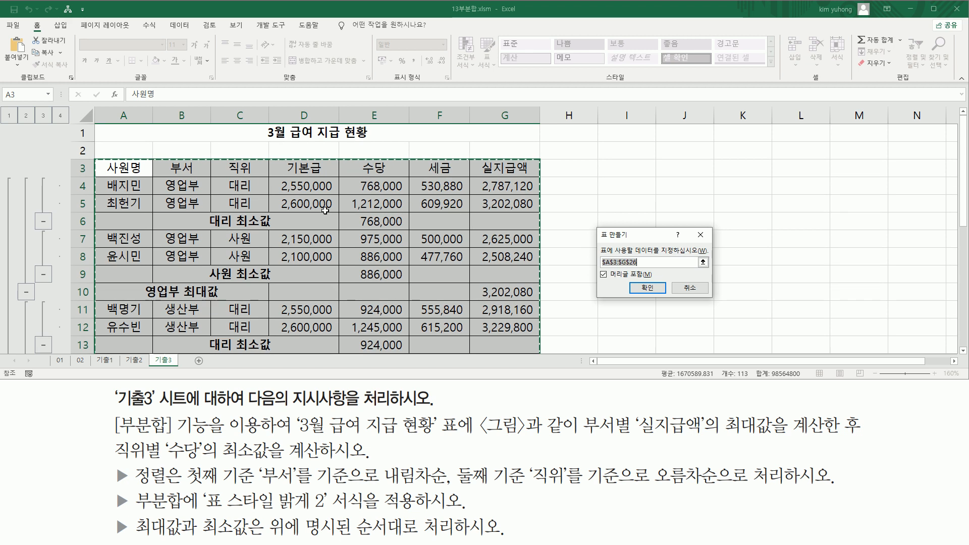
{"action": "left_click", "coordinate": [603, 274]}
{"action": "left_click_drag", "start_coordinate": [103, 161], "coordinate": [536, 175]}
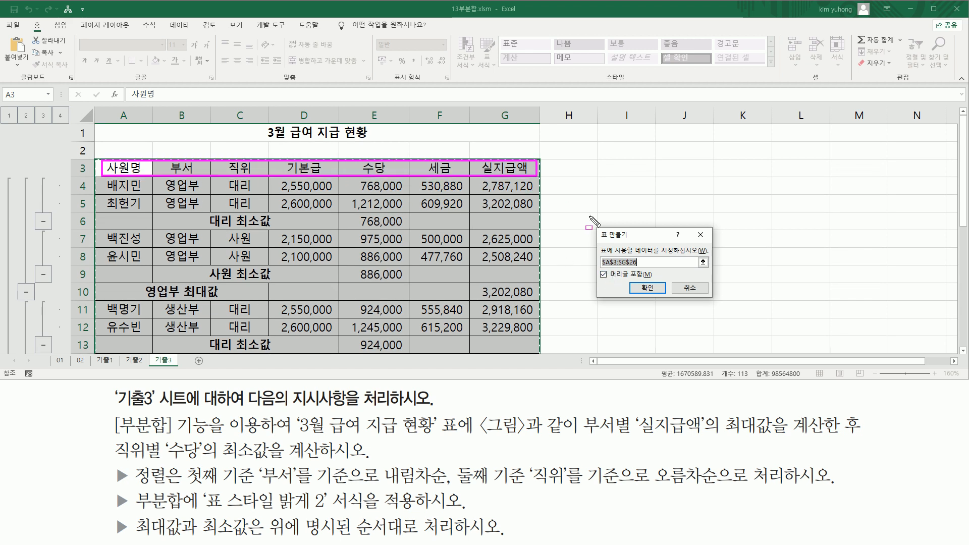
{"action": "left_click_drag", "start_coordinate": [598, 270], "coordinate": [652, 278]}
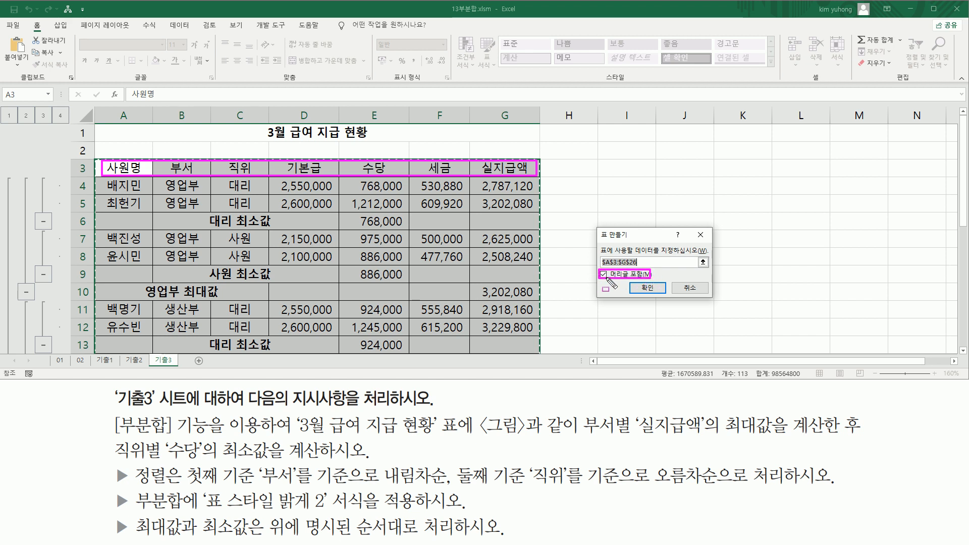
{"action": "key", "text": "Escape"}
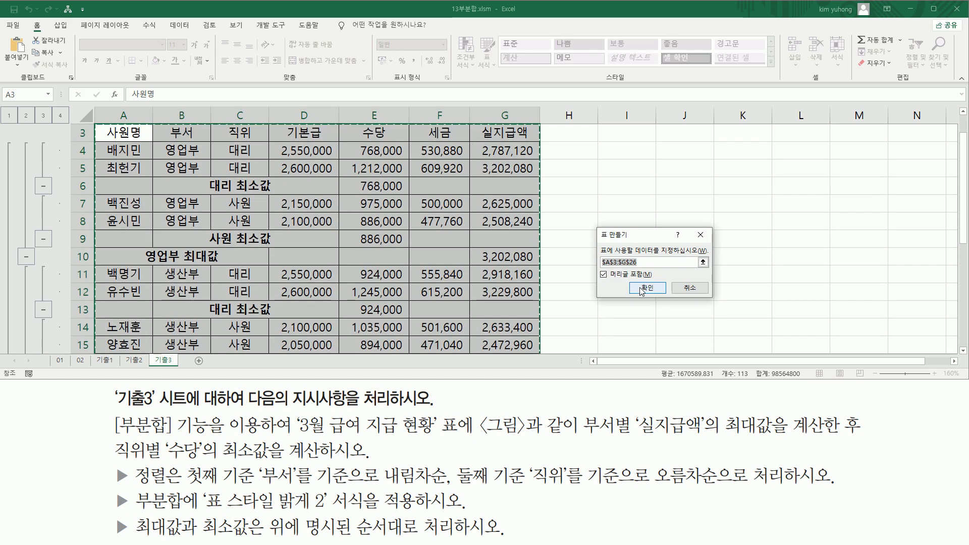
{"action": "left_click", "coordinate": [647, 288]}
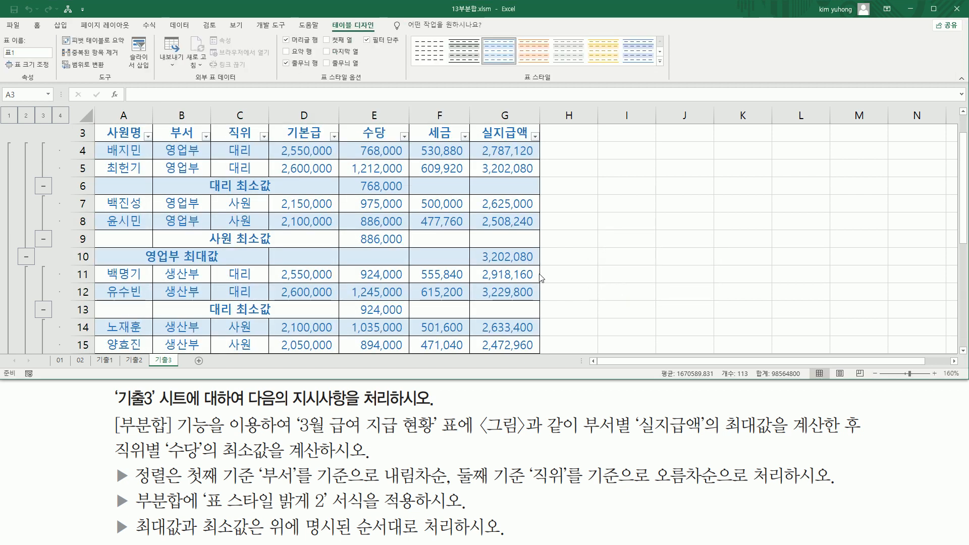
{"action": "scroll", "coordinate": [525, 275], "scroll_direction": "up", "scroll_amount": 1}
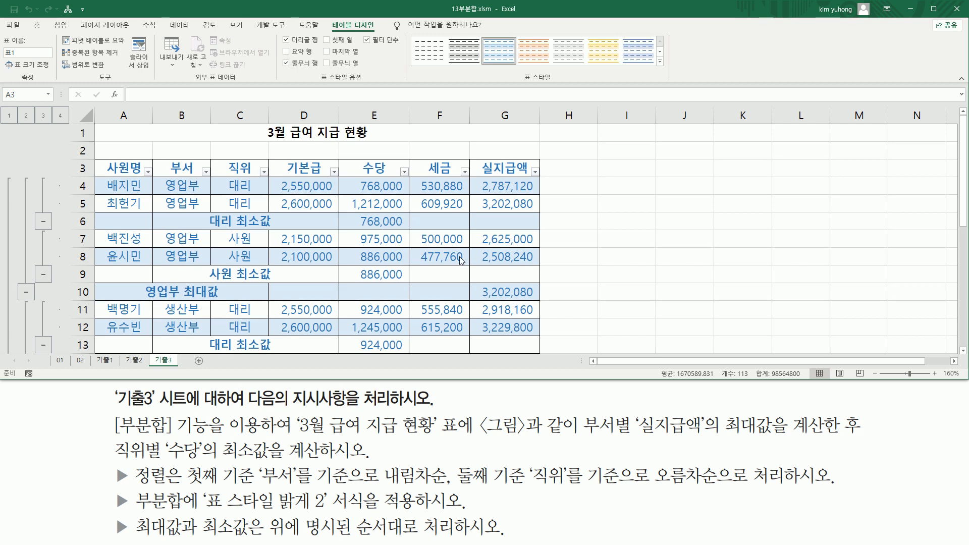
{"action": "scroll", "coordinate": [457, 256], "scroll_direction": "down", "scroll_amount": 10}
{"action": "scroll", "coordinate": [456, 257], "scroll_direction": "up", "scroll_amount": 10}
{"action": "left_click_drag", "start_coordinate": [210, 216], "coordinate": [273, 226]}
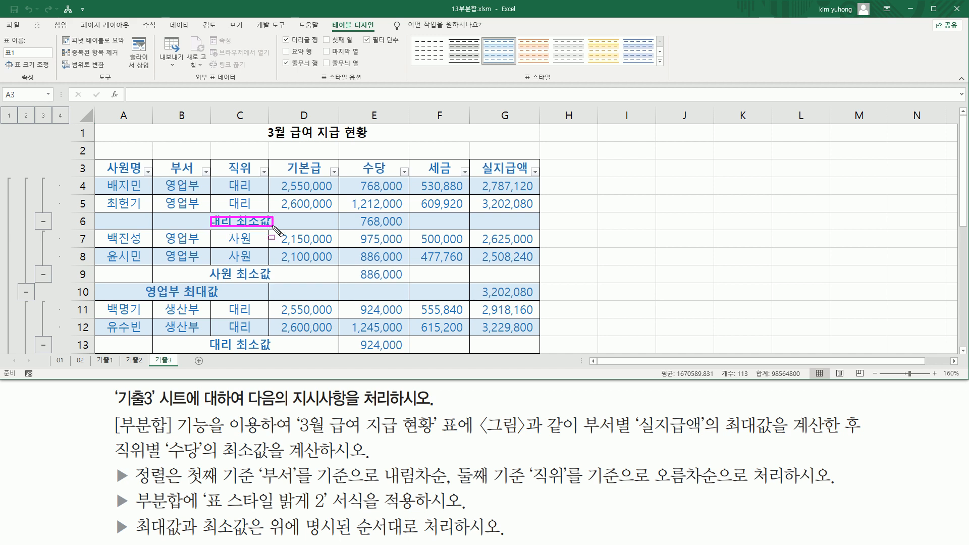
{"action": "left_click_drag", "start_coordinate": [213, 268], "coordinate": [275, 278]}
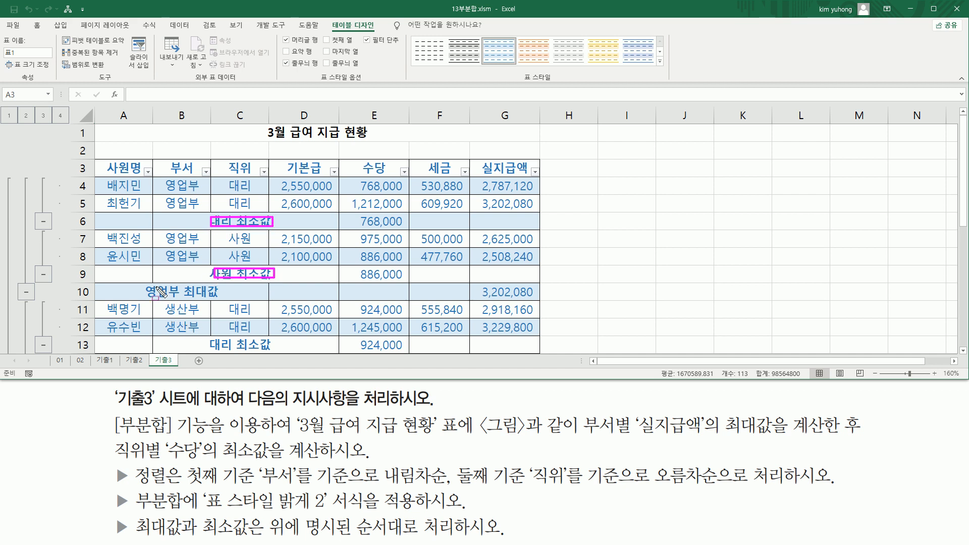
{"action": "left_click_drag", "start_coordinate": [152, 283], "coordinate": [214, 301]}
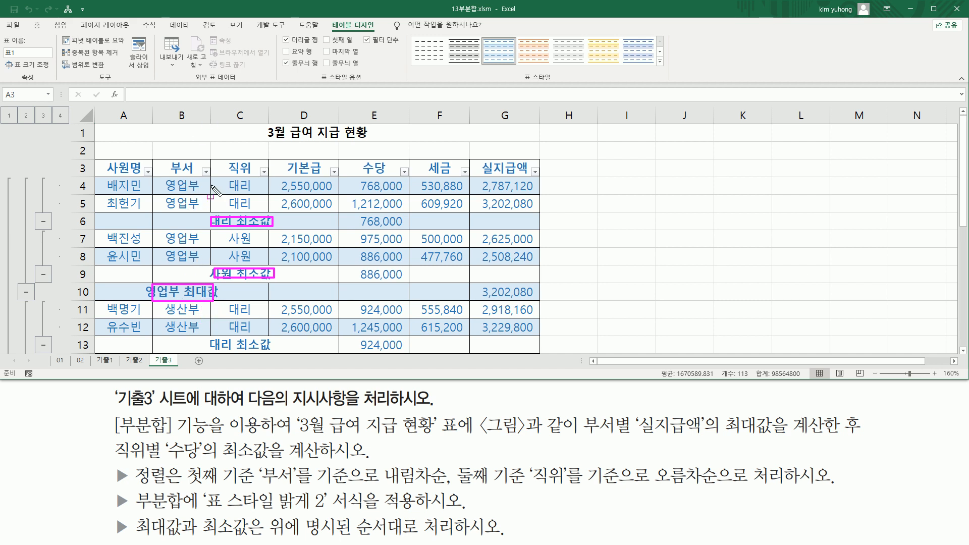
{"action": "key", "text": "e"}
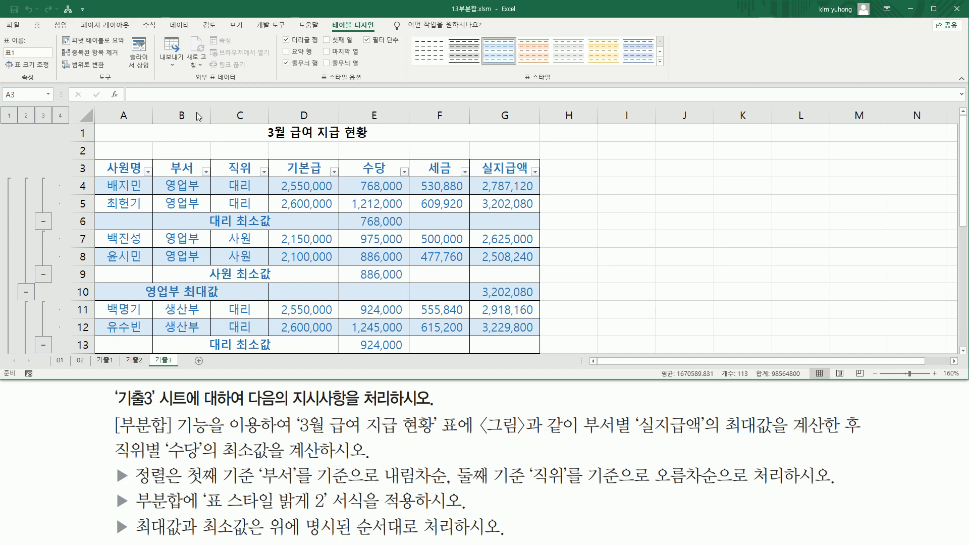
Step: Widen the 부서 and 직위 columns (B and C) so the 최대값 and 최소값 subtotal labels fit inside their cells
{"action": "mouse_move", "coordinate": [210, 104]}
{"action": "left_mouse_down"}
{"action": "mouse_move", "coordinate": [211, 126]}
{"action": "mouse_move", "coordinate": [242, 113]}
{"action": "left_mouse_up"}
{"action": "key", "text": "Escape"}
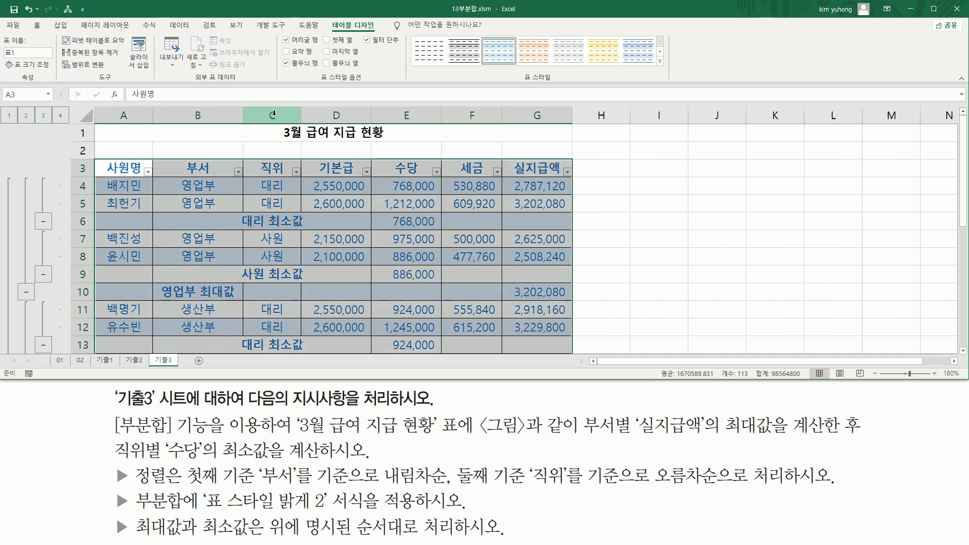
{"action": "double_click", "coordinate": [301, 113]}
{"action": "left_click", "coordinate": [376, 258]}
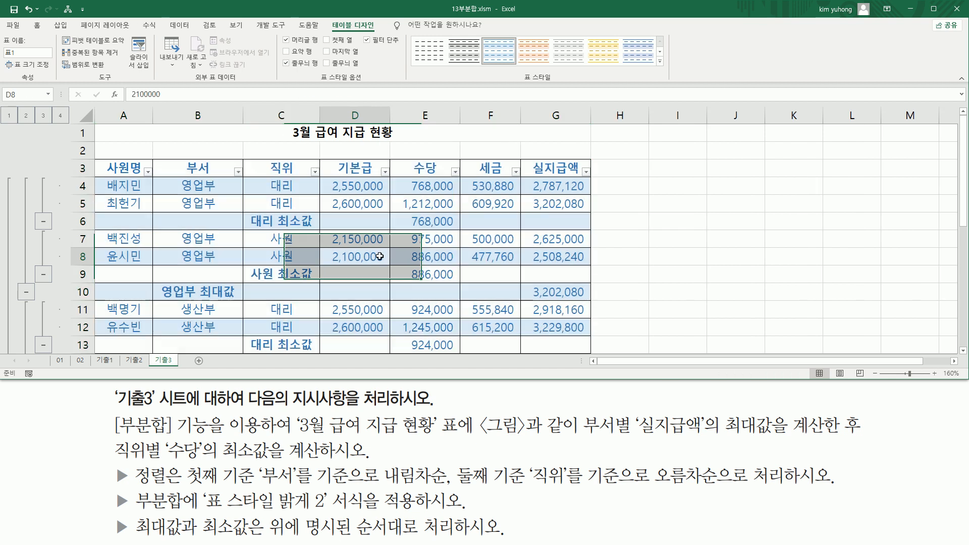
{"action": "scroll", "coordinate": [387, 274], "scroll_direction": "down", "scroll_amount": 5}
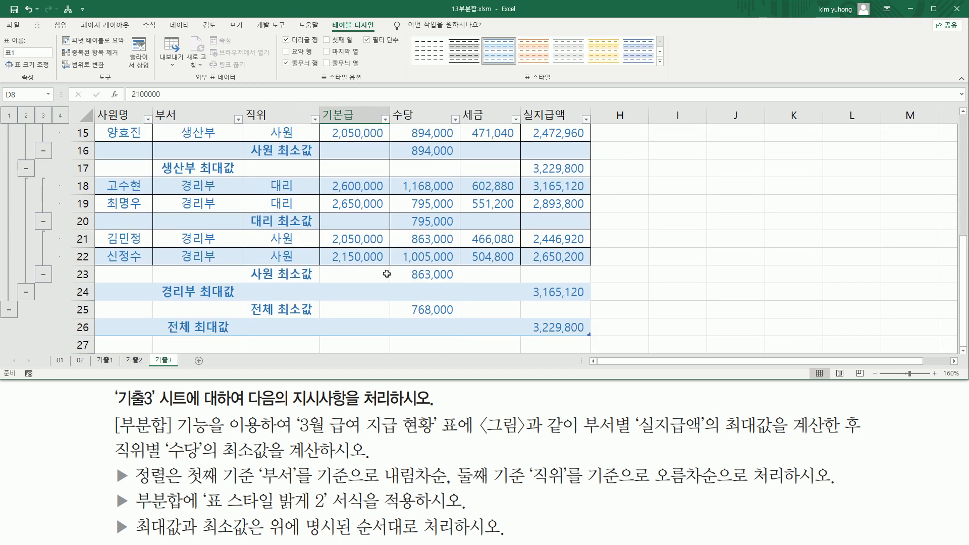
{"action": "scroll", "coordinate": [387, 273], "scroll_direction": "up", "scroll_amount": 5}
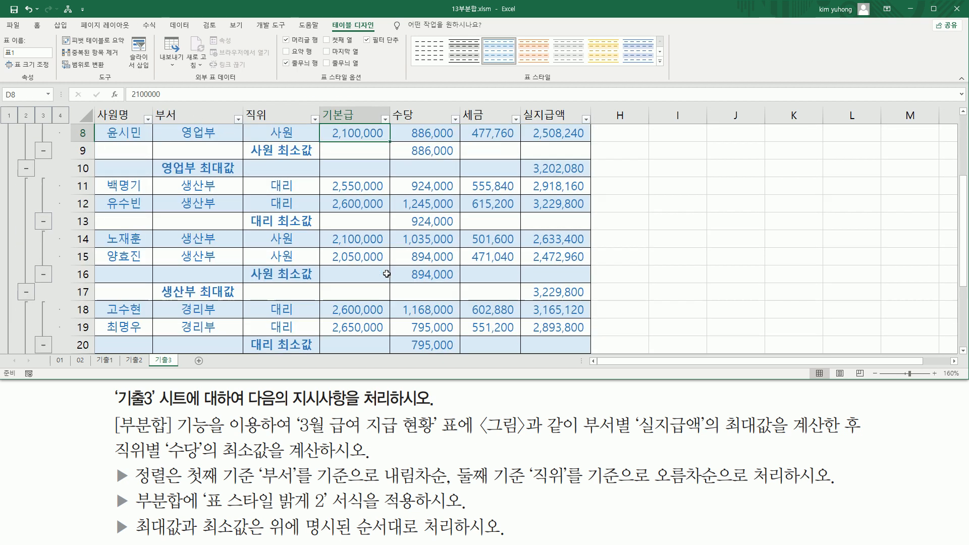